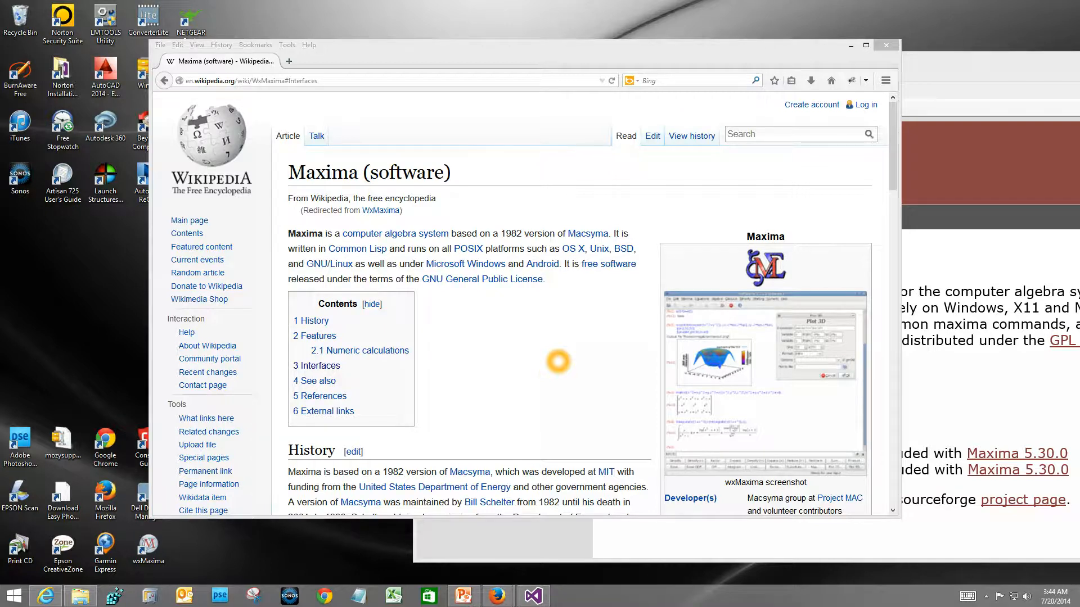
Review the Maxima Wikipedia article, including its Interfaces section and the enlarged introduction, and clear the browser window away
{"action": "left_click", "coordinate": [576, 378]}
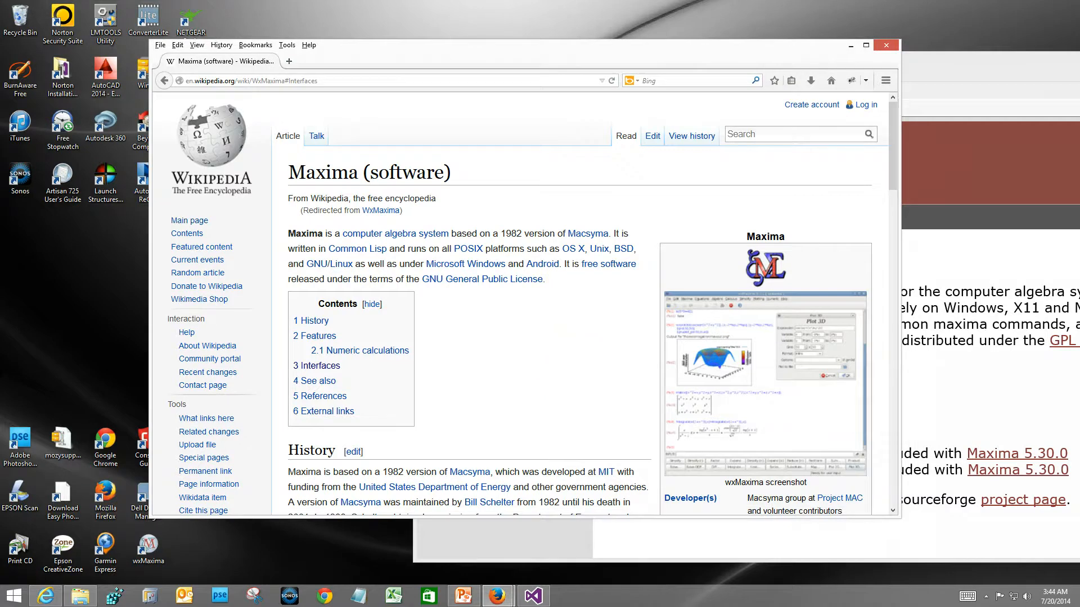
{"action": "left_click_drag", "start_coordinate": [893, 144], "coordinate": [893, 266]}
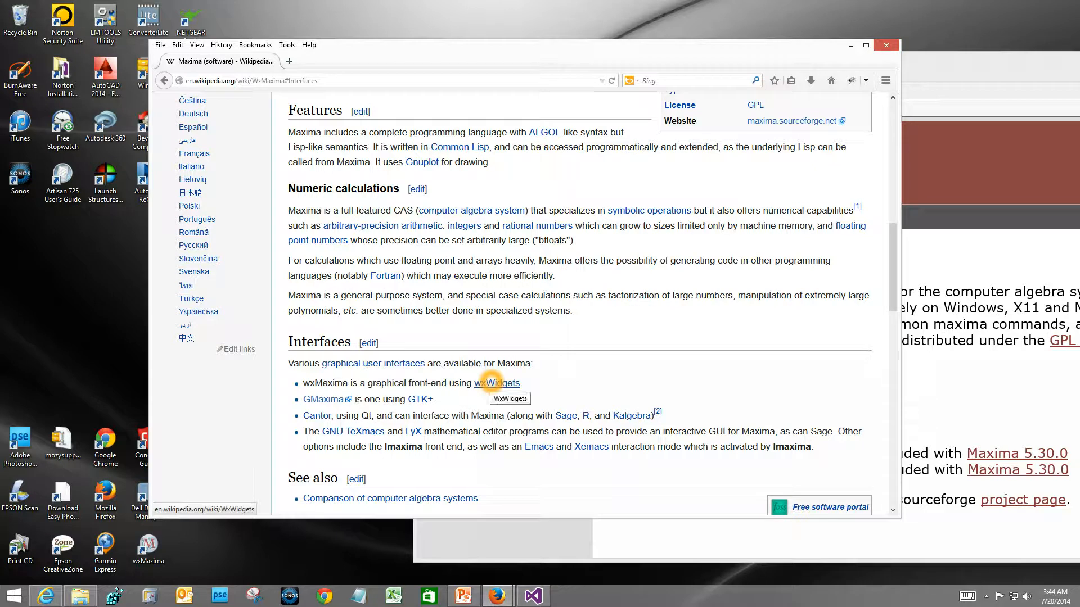
{"action": "left_click_drag", "start_coordinate": [892, 241], "coordinate": [905, 136]}
{"action": "left_click", "coordinate": [517, 285]}
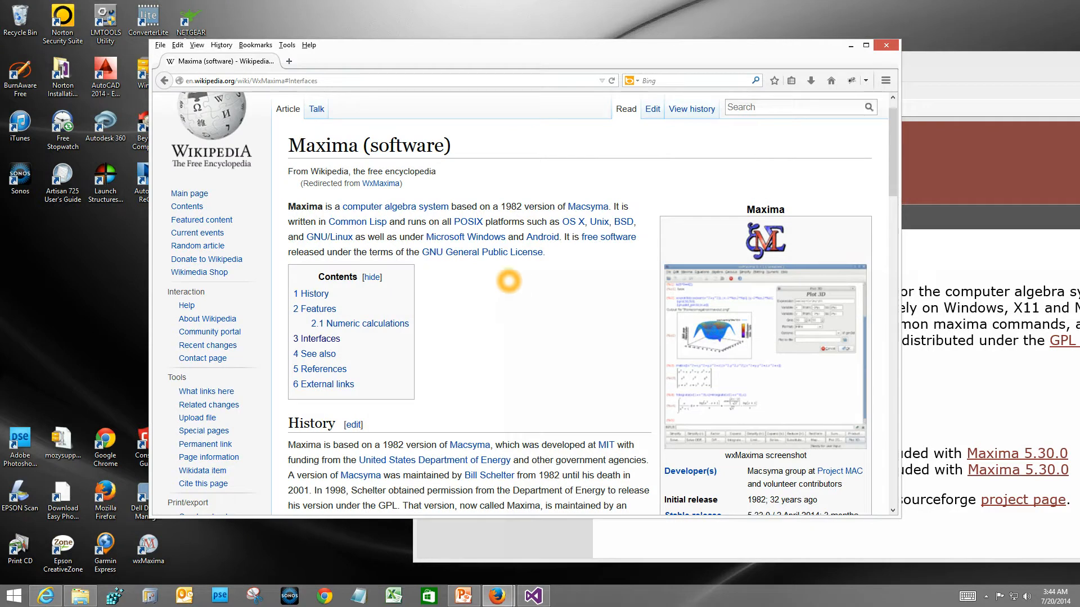
{"action": "key", "text": "ctrl+plus"}
{"action": "key", "text": "ctrl+plus"}
{"action": "key", "text": "ctrl+plus"}
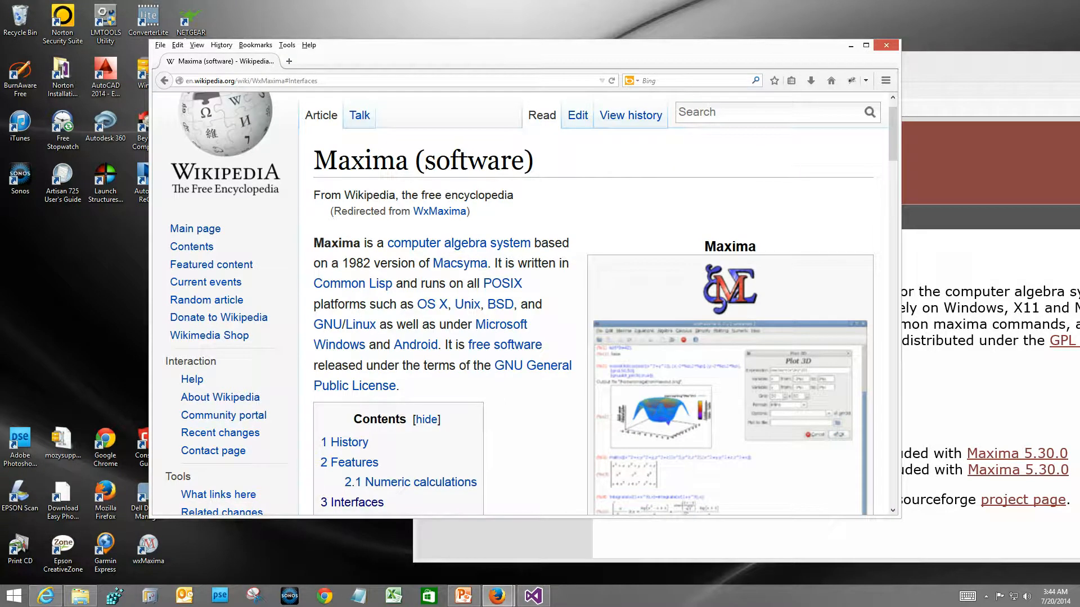
{"action": "scroll", "coordinate": [425, 315], "scroll_direction": "up", "scroll_amount": 1}
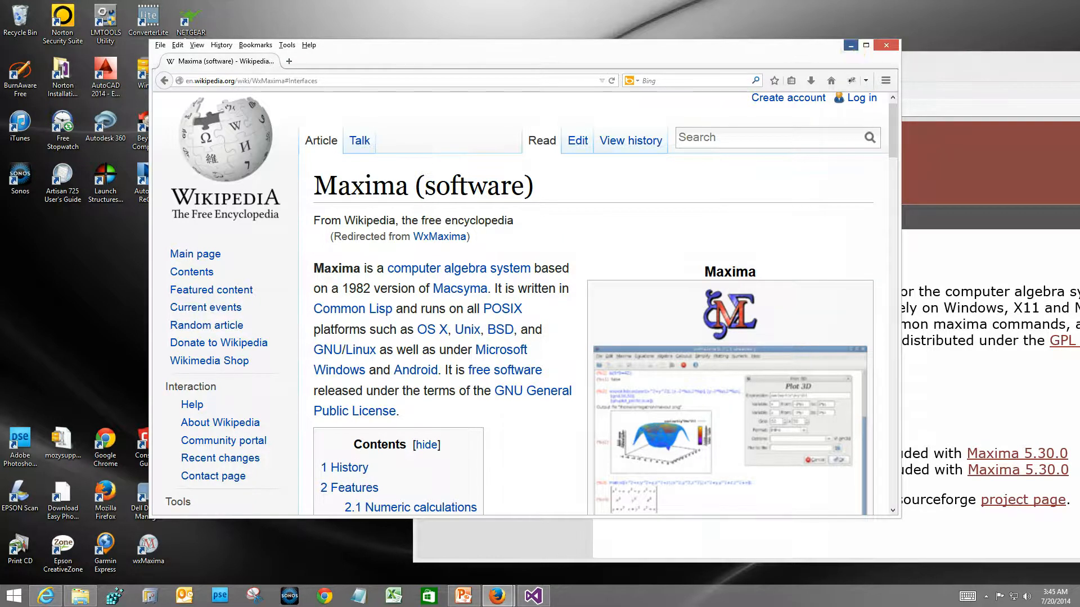
{"action": "left_click", "coordinate": [851, 45]}
{"action": "left_click_drag", "start_coordinate": [890, 63], "coordinate": [626, 72]}
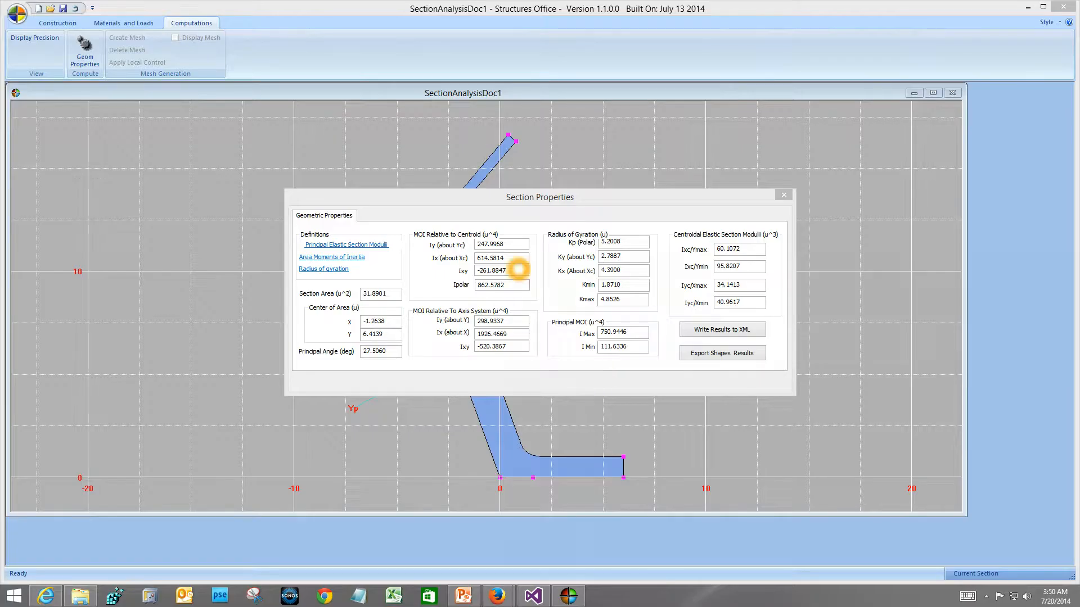
Export the section's shapes results from Section Properties to a text file named JSectionGeomProperties
{"action": "left_click", "coordinate": [474, 196]}
{"action": "left_click_drag", "start_coordinate": [474, 197], "coordinate": [569, 163]}
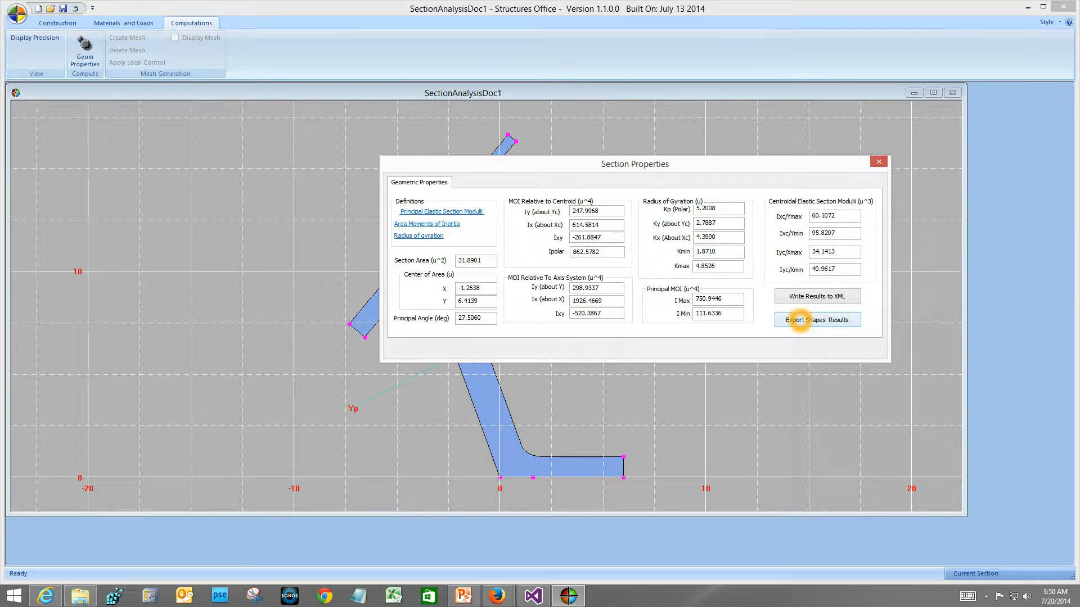
{"action": "left_click", "coordinate": [801, 320]}
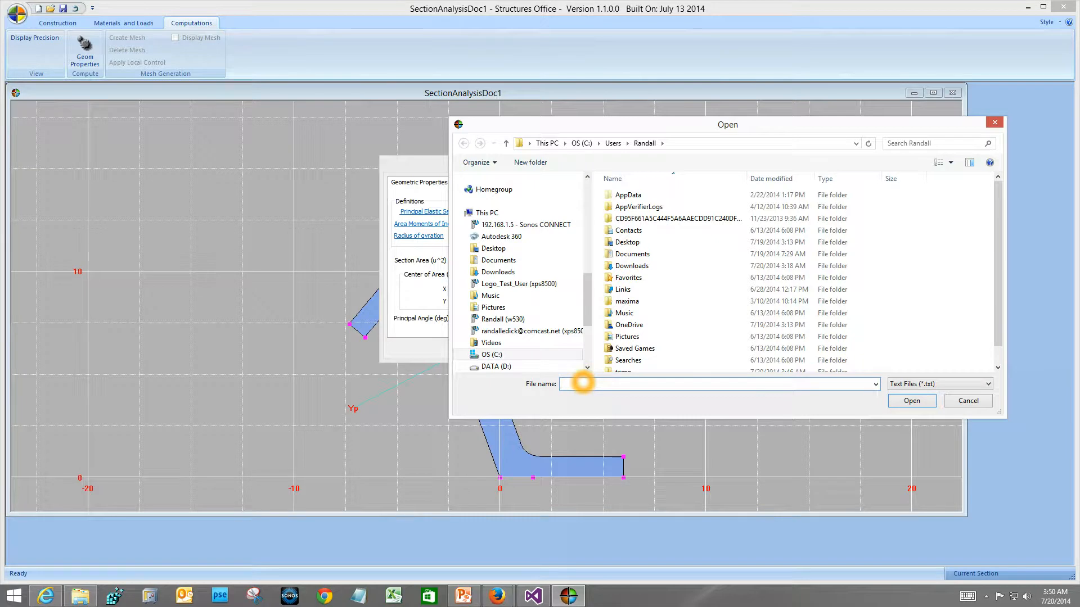
{"action": "type", "text": "JSectionGeomProperties"}
{"action": "left_click", "coordinate": [895, 401]}
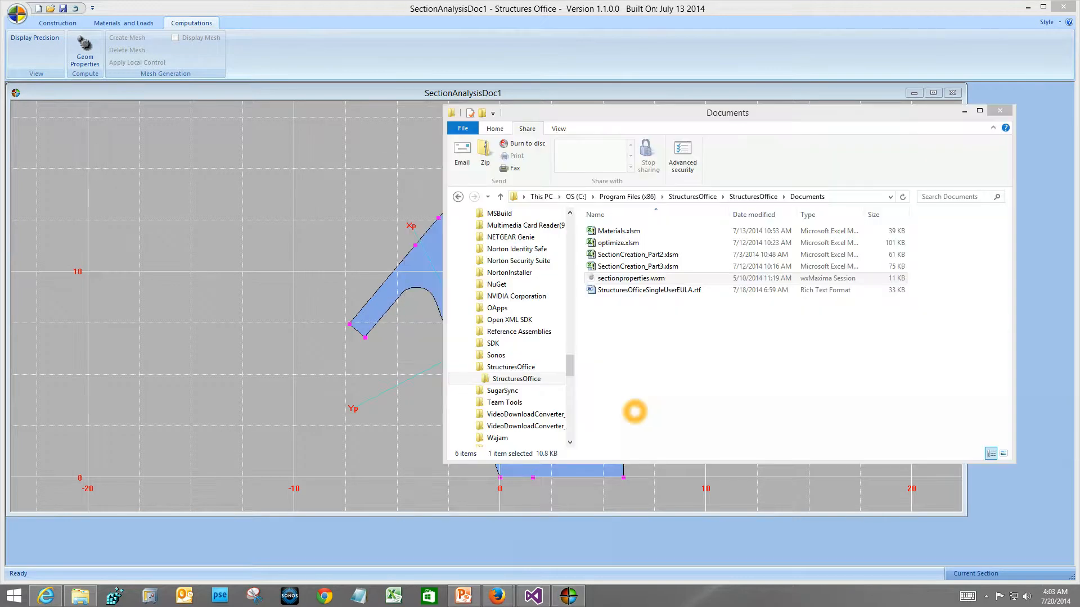
Open the sectionproperties.wxm session from the StructuresOffice Documents folder in wxMaxima
{"action": "left_click", "coordinate": [623, 278]}
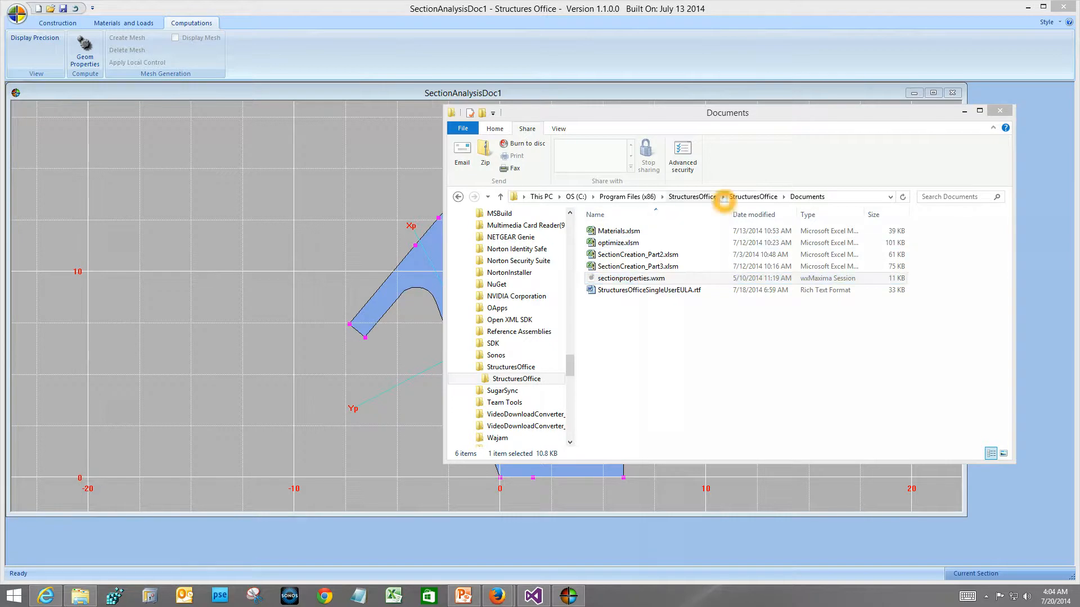
{"action": "double_click", "coordinate": [634, 278]}
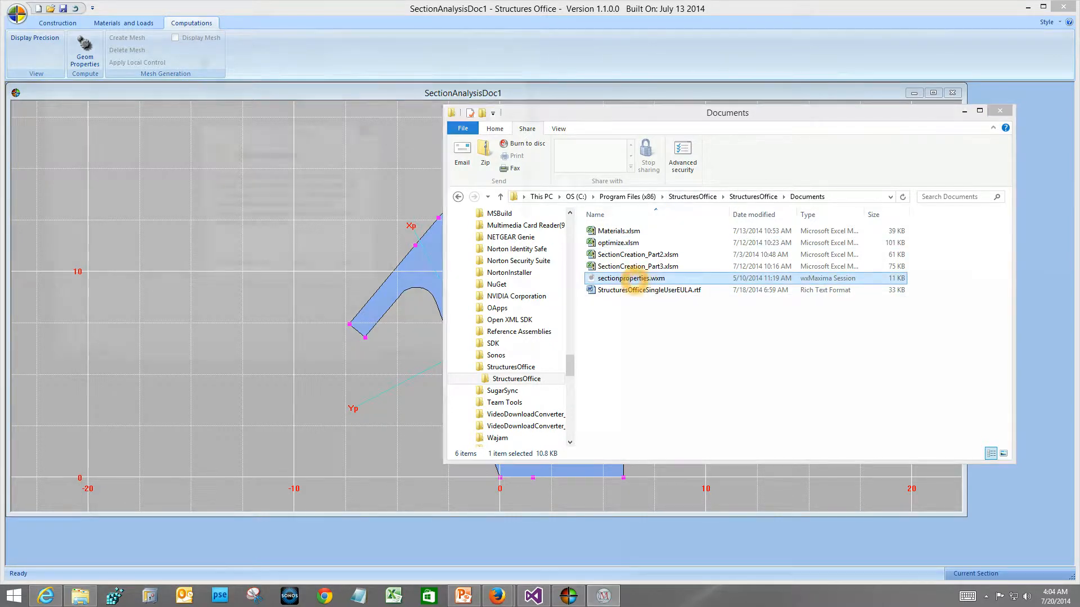
{"action": "left_click", "coordinate": [351, 272]}
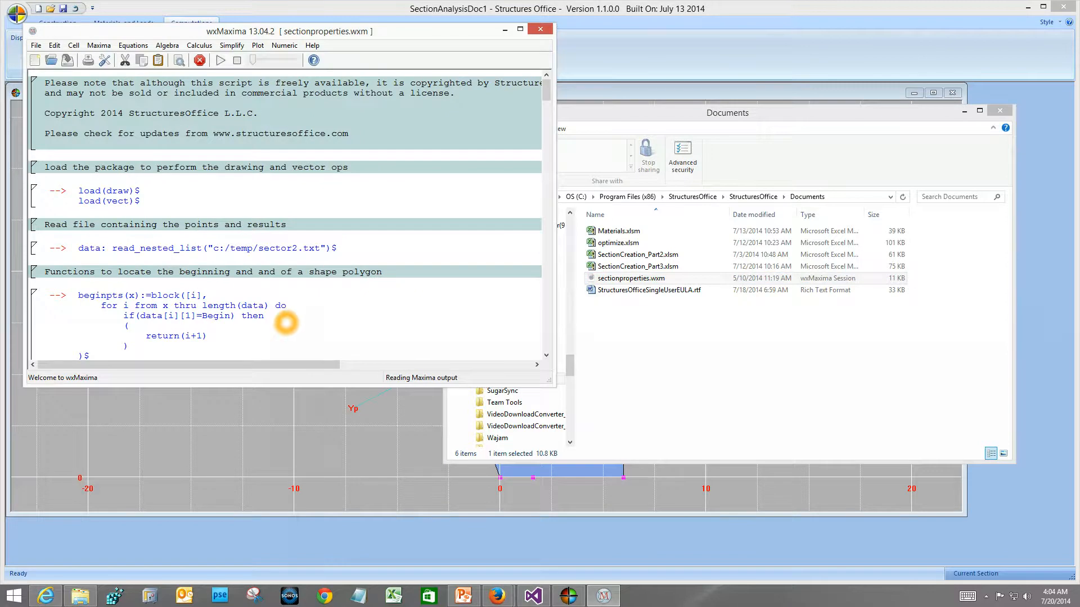
Locate the exported JSectionGeomProperties.txt in the user's profile folder, keeping the script's file-reading line in view
{"action": "left_click", "coordinate": [298, 248]}
{"action": "left_click_drag", "start_coordinate": [645, 108], "coordinate": [644, 168]}
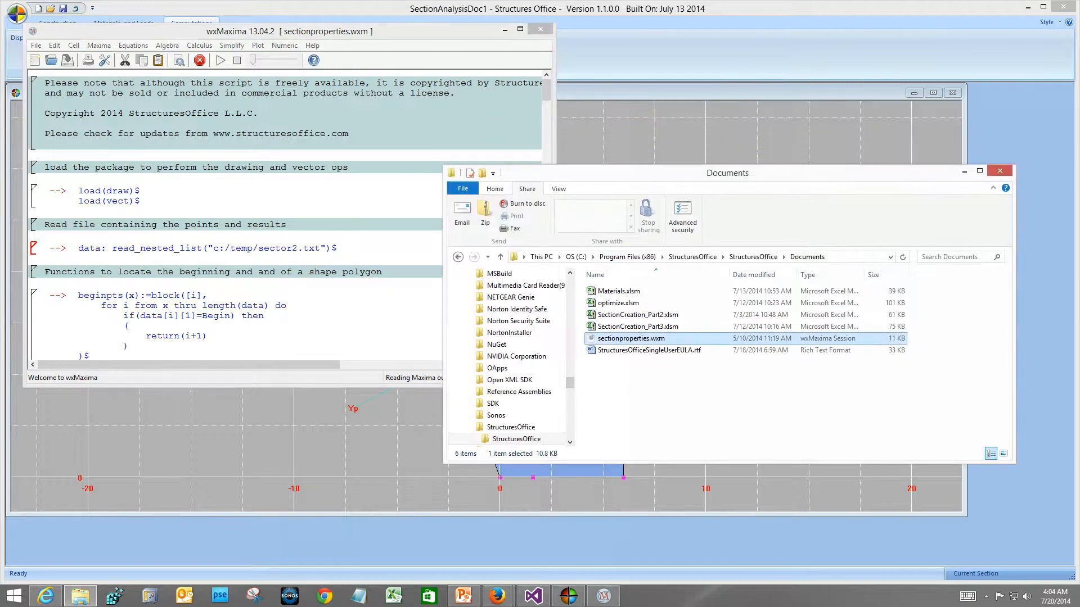
{"action": "left_click_drag", "start_coordinate": [570, 384], "coordinate": [568, 286]}
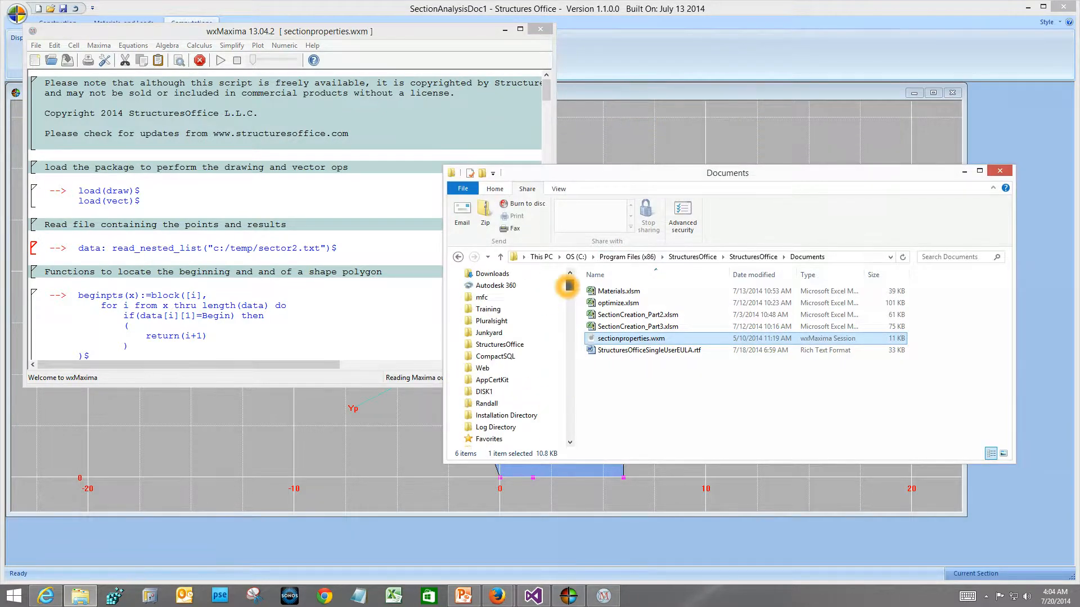
{"action": "left_click", "coordinate": [495, 404]}
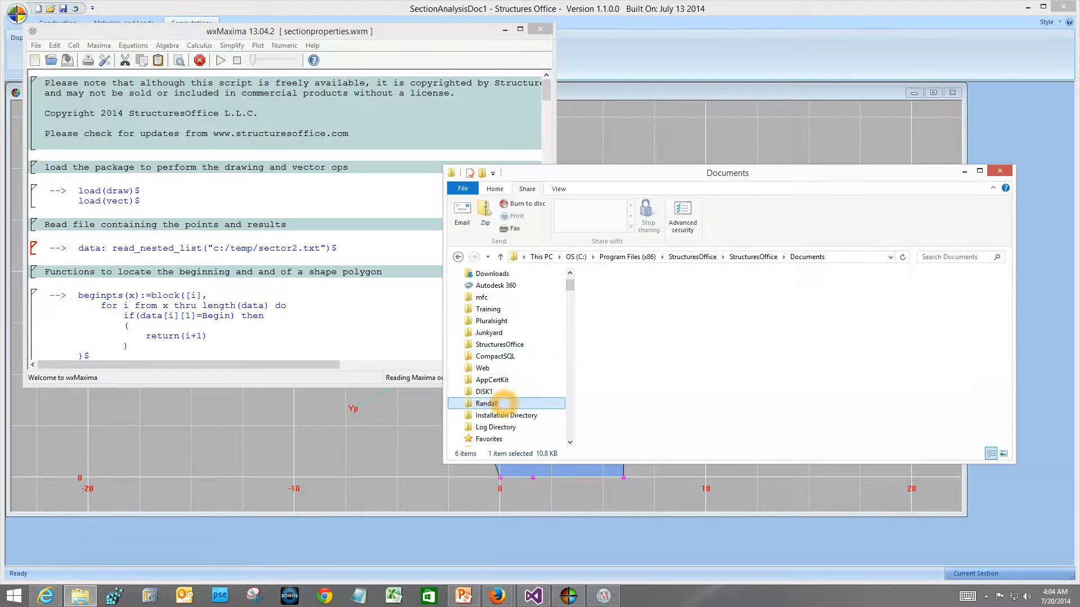
{"action": "left_click", "coordinate": [650, 314]}
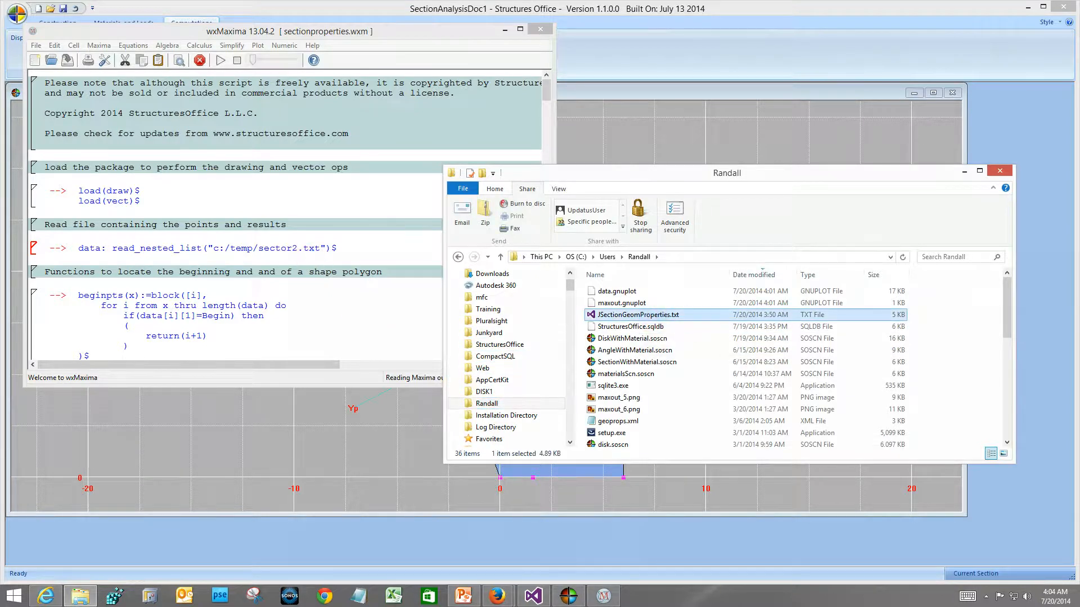
Point the script's read_nested_list call to JSectionGeomProperties.txt in the user's profile folder under c:/users
{"action": "left_click", "coordinate": [299, 249]}
{"action": "key", "text": "BackSpace"}
{"action": "key", "text": "BackSpace"}
{"action": "key", "text": "BackSpace"}
{"action": "key", "text": "BackSpace"}
{"action": "key", "text": "BackSpace"}
{"action": "key", "text": "BackSpace"}
{"action": "key", "text": "BackSpace"}
{"action": "key", "text": "BackSpace"}
{"action": "key", "text": "BackSpace"}
{"action": "key", "text": "BackSpace"}
{"action": "key", "text": "BackSpace"}
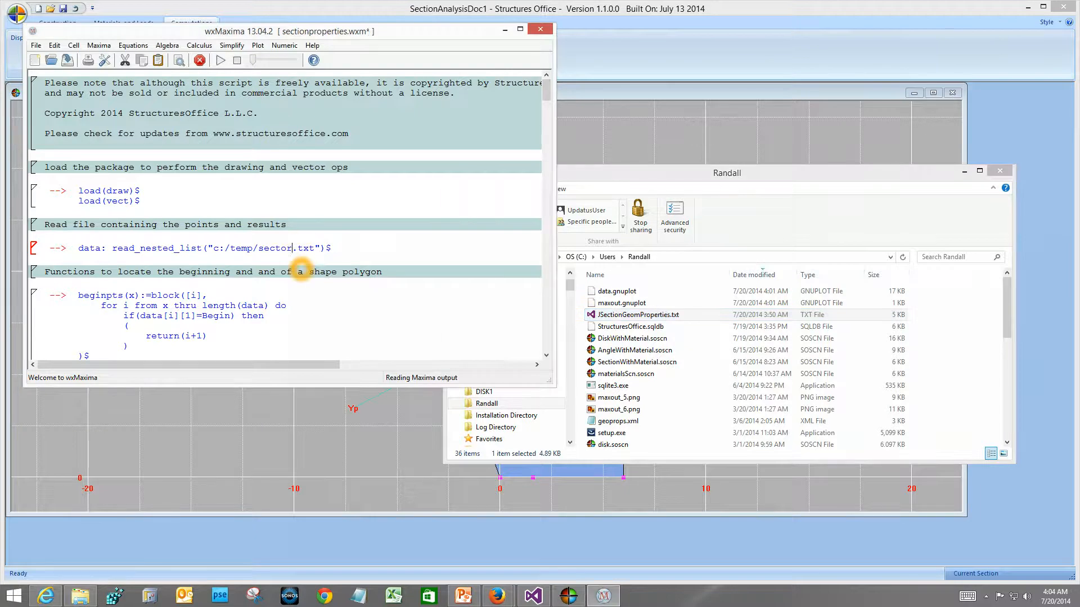
{"action": "key", "text": "BackSpace"}
{"action": "type", "text": "users/randall/JSectionGeomProperties"}
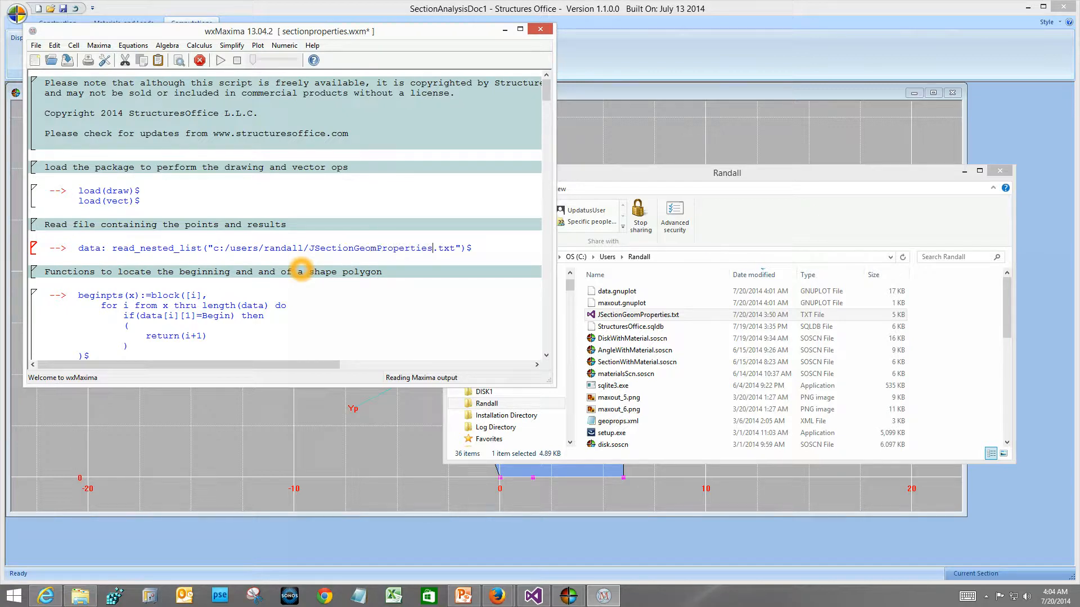
Open the exported JSectionGeomProperties.txt in Notepad and place its window beside the wxMaxima script
{"action": "left_click", "coordinate": [610, 314]}
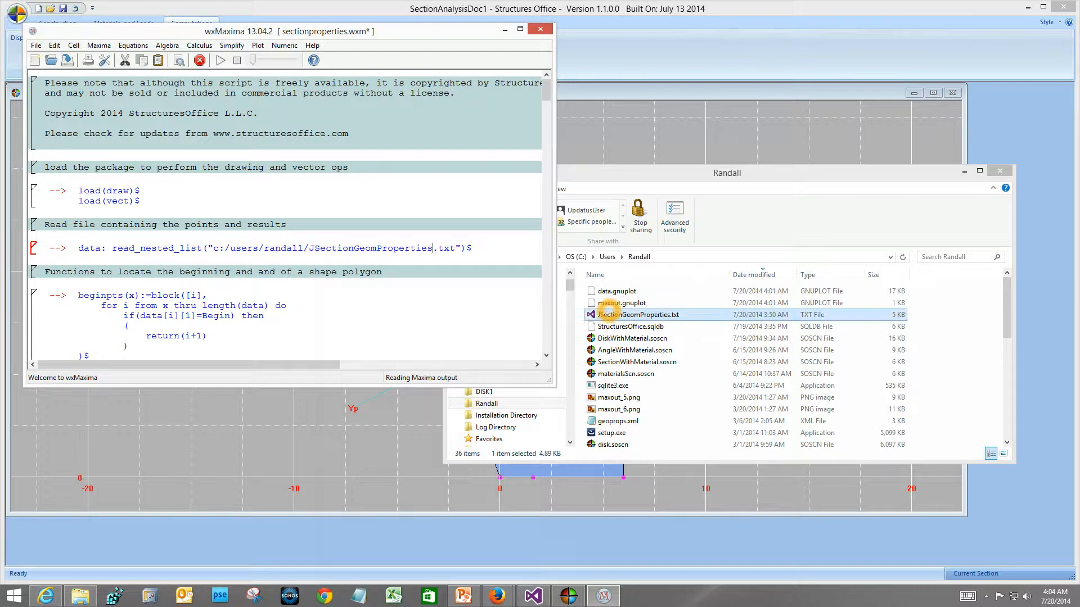
{"action": "right_click", "coordinate": [612, 315]}
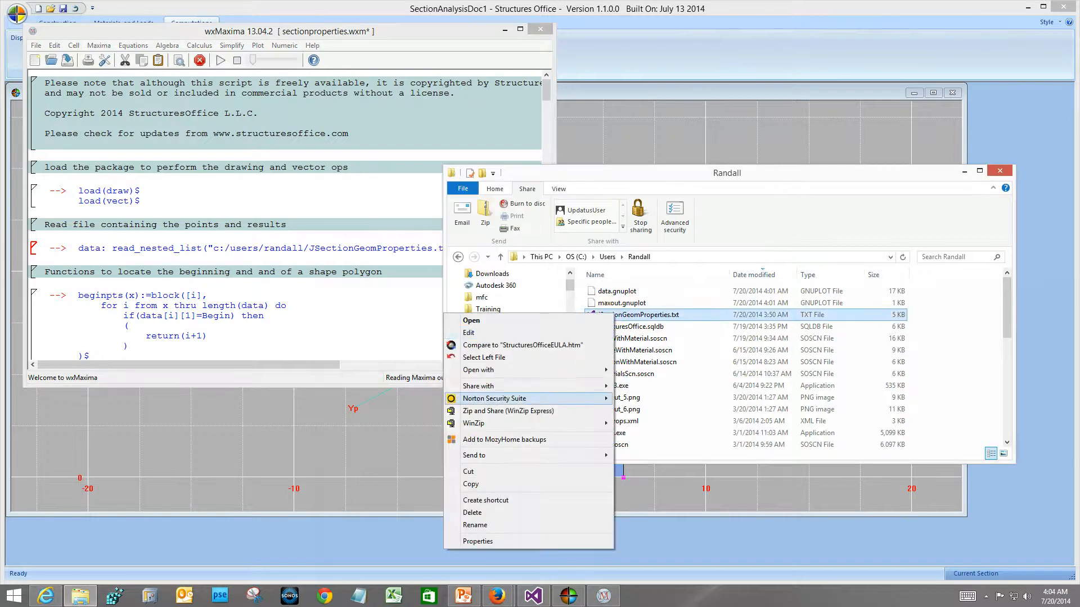
{"action": "mouse_move", "coordinate": [523, 370]}
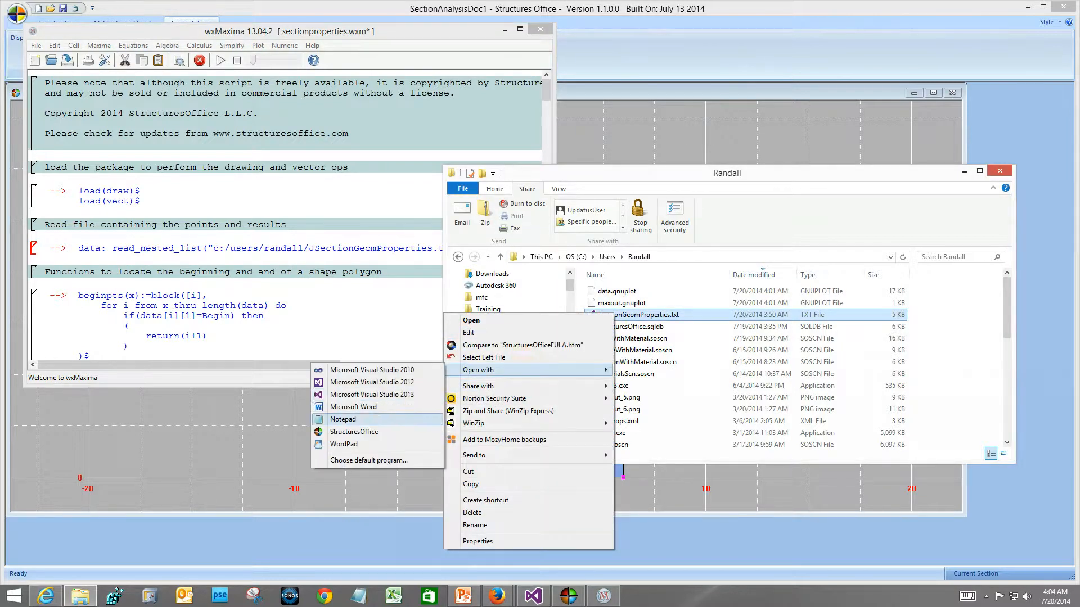
{"action": "left_click", "coordinate": [393, 420]}
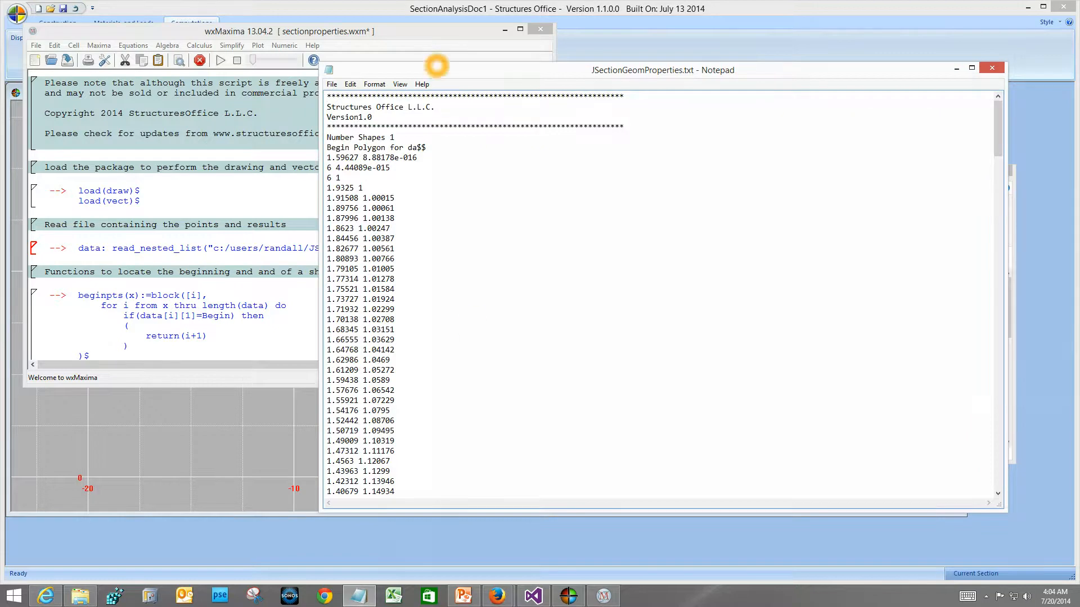
{"action": "left_click_drag", "start_coordinate": [442, 74], "coordinate": [498, 43]}
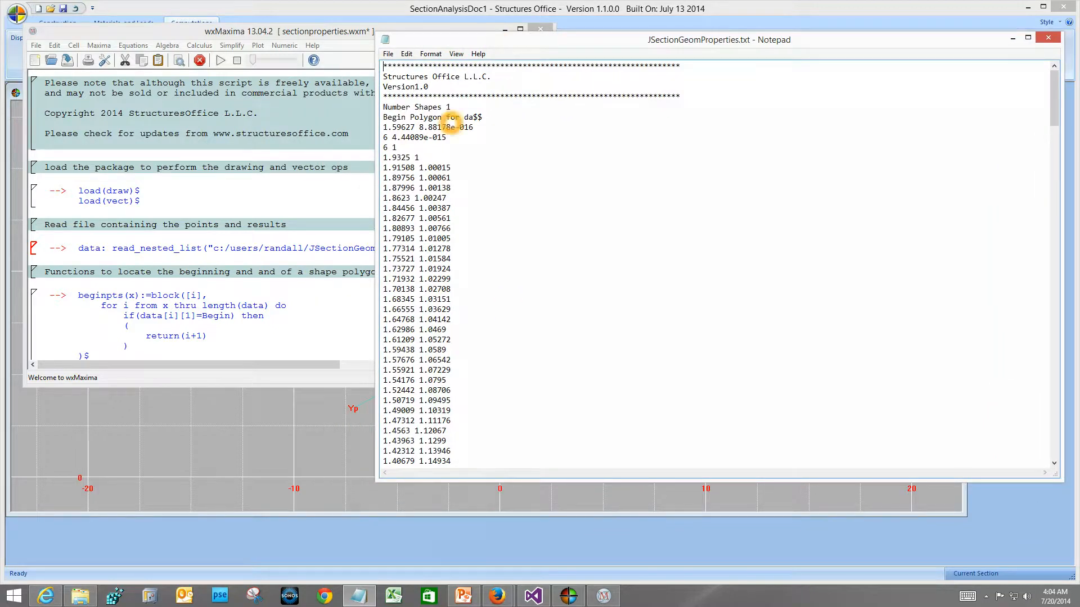
Examine the exported file's shape count, polygon name and points, end marker, sign, and the section property list from Area to MaxSectionModulusAboutYc
{"action": "left_click_drag", "start_coordinate": [387, 107], "coordinate": [459, 105]}
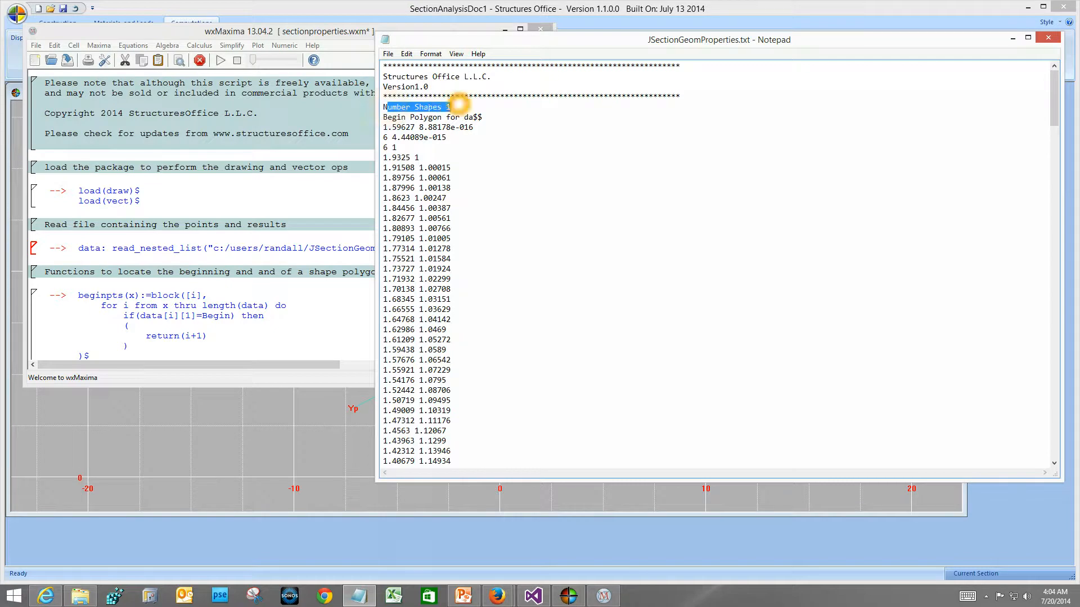
{"action": "left_click_drag", "start_coordinate": [392, 118], "coordinate": [481, 118]}
{"action": "left_click", "coordinate": [477, 120]}
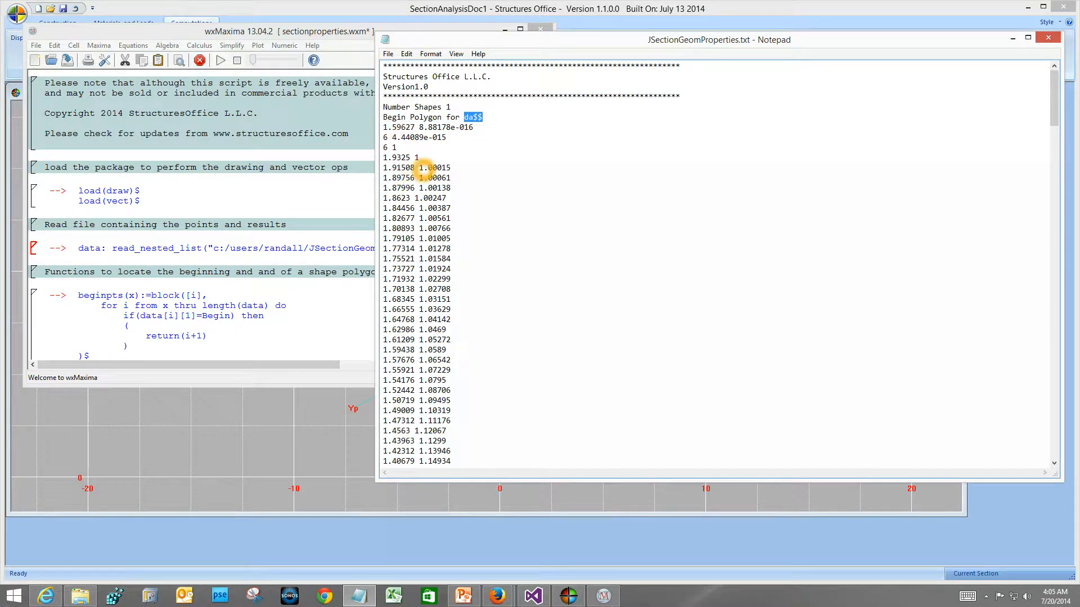
{"action": "scroll", "coordinate": [422, 150], "scroll_direction": "down", "scroll_amount": 1}
{"action": "scroll", "coordinate": [405, 217], "scroll_direction": "down", "scroll_amount": 13}
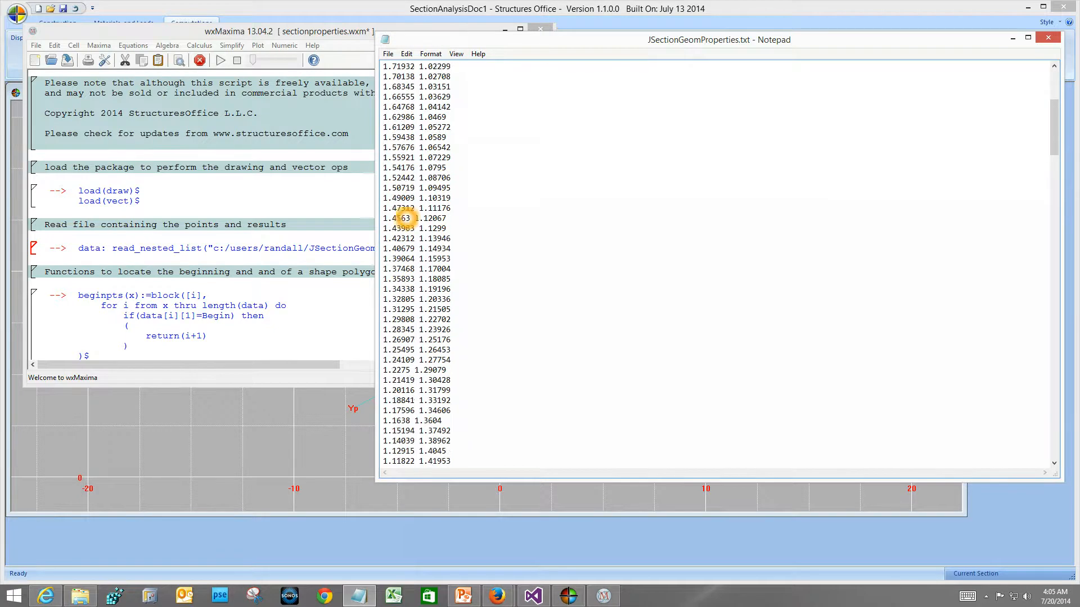
{"action": "scroll", "coordinate": [430, 289], "scroll_direction": "down", "scroll_amount": 18}
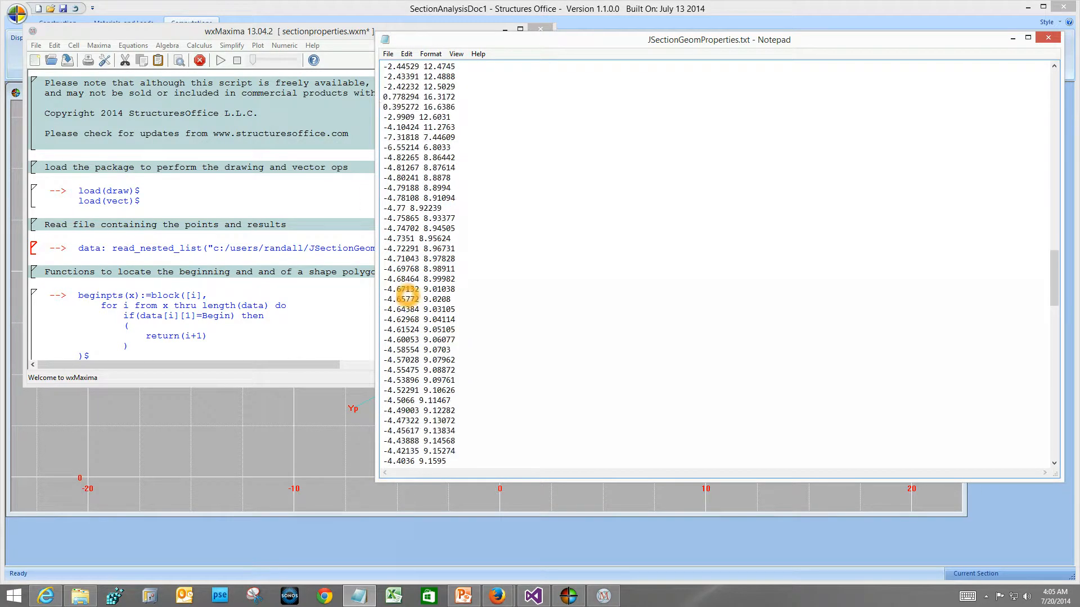
{"action": "left_click_drag", "start_coordinate": [1054, 248], "coordinate": [1056, 415]}
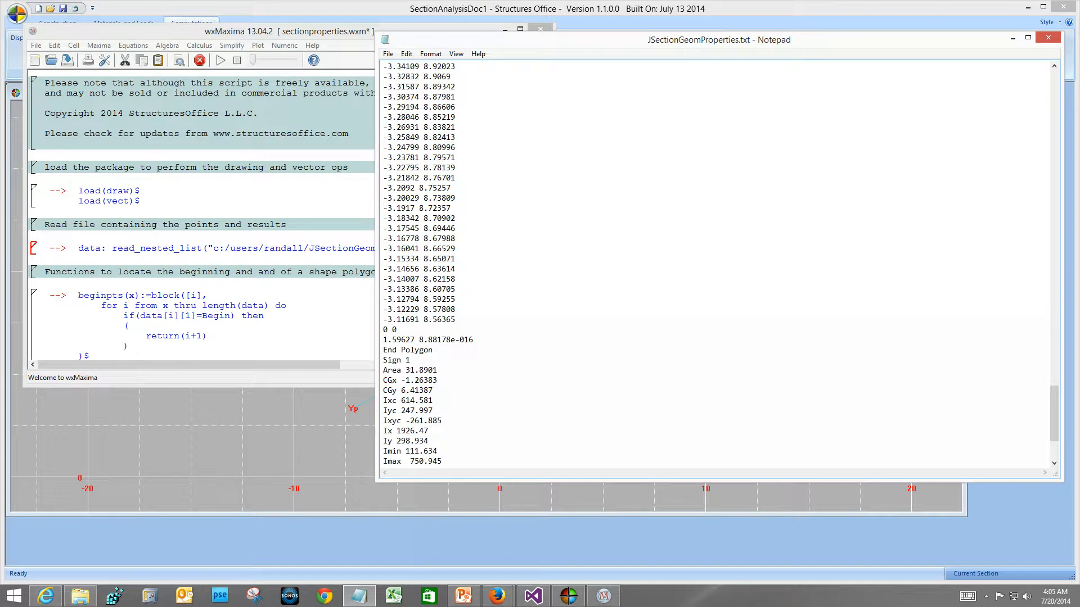
{"action": "left_click_drag", "start_coordinate": [433, 350], "coordinate": [383, 351]}
{"action": "left_click_drag", "start_coordinate": [383, 361], "coordinate": [411, 360]}
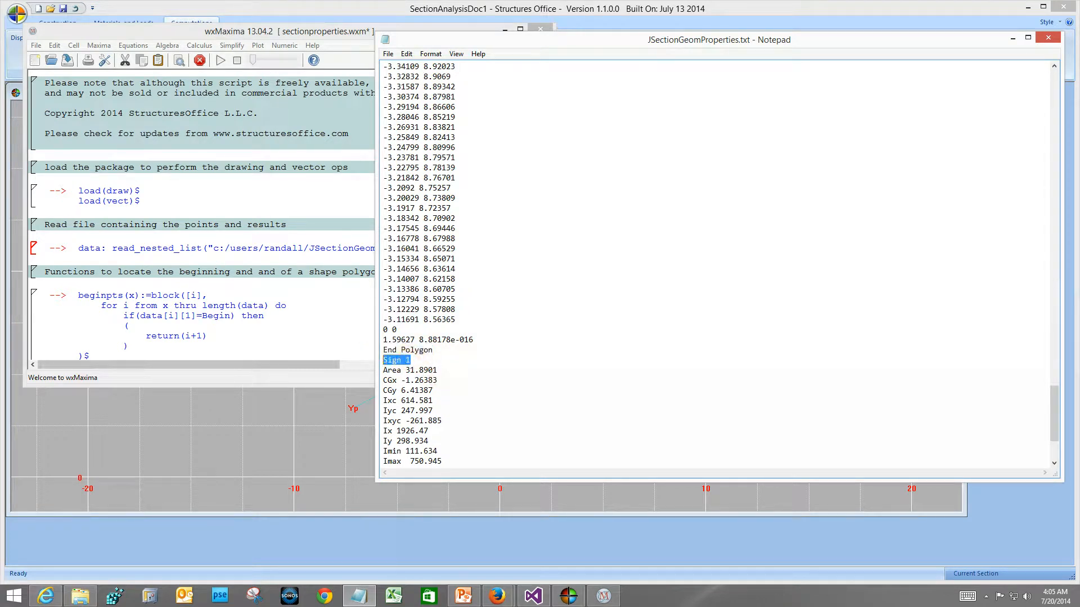
{"action": "scroll", "coordinate": [501, 316], "scroll_direction": "down", "scroll_amount": 4}
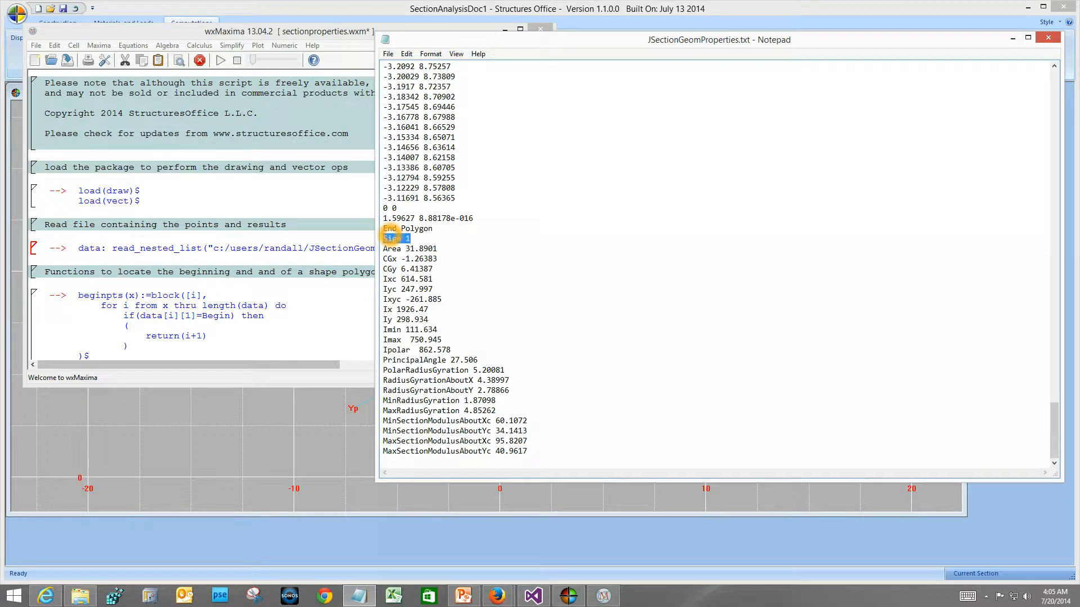
{"action": "left_click_drag", "start_coordinate": [387, 249], "coordinate": [566, 464]}
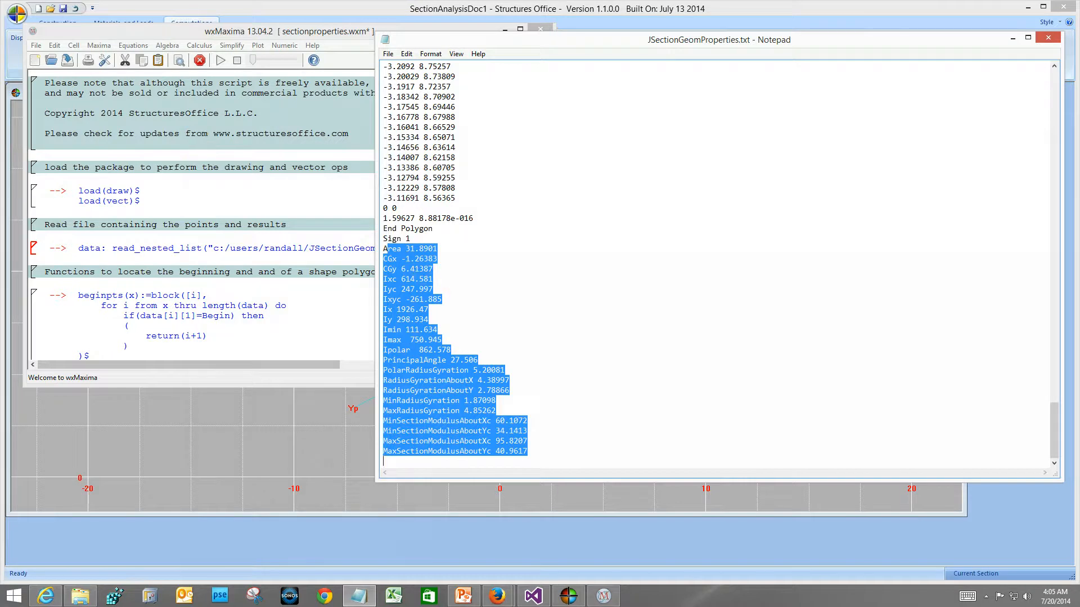
Examine the wxMaxima script's property checks, principal angle calculations and result printing sections
{"action": "left_click", "coordinate": [309, 190]}
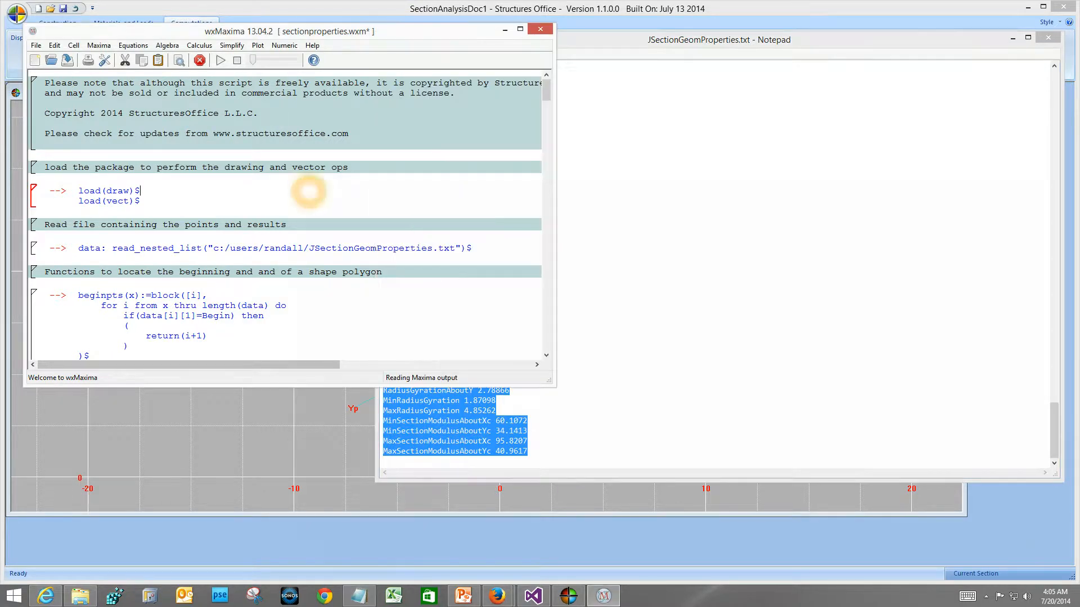
{"action": "left_click_drag", "start_coordinate": [546, 92], "coordinate": [563, 313]}
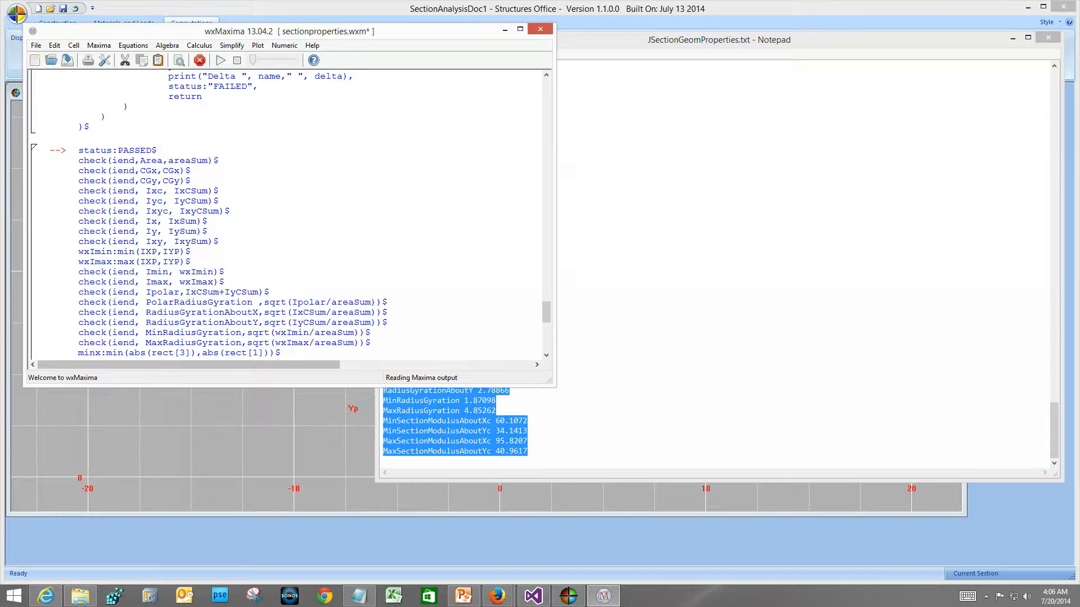
{"action": "scroll", "coordinate": [272, 270], "scroll_direction": "up", "scroll_amount": 10}
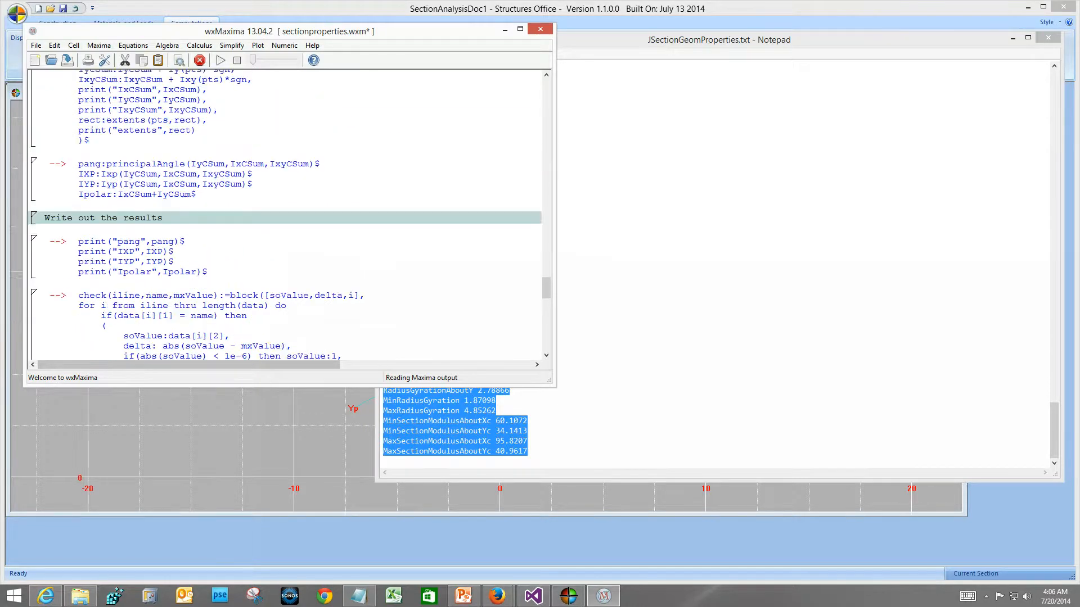
{"action": "scroll", "coordinate": [275, 271], "scroll_direction": "up", "scroll_amount": 3}
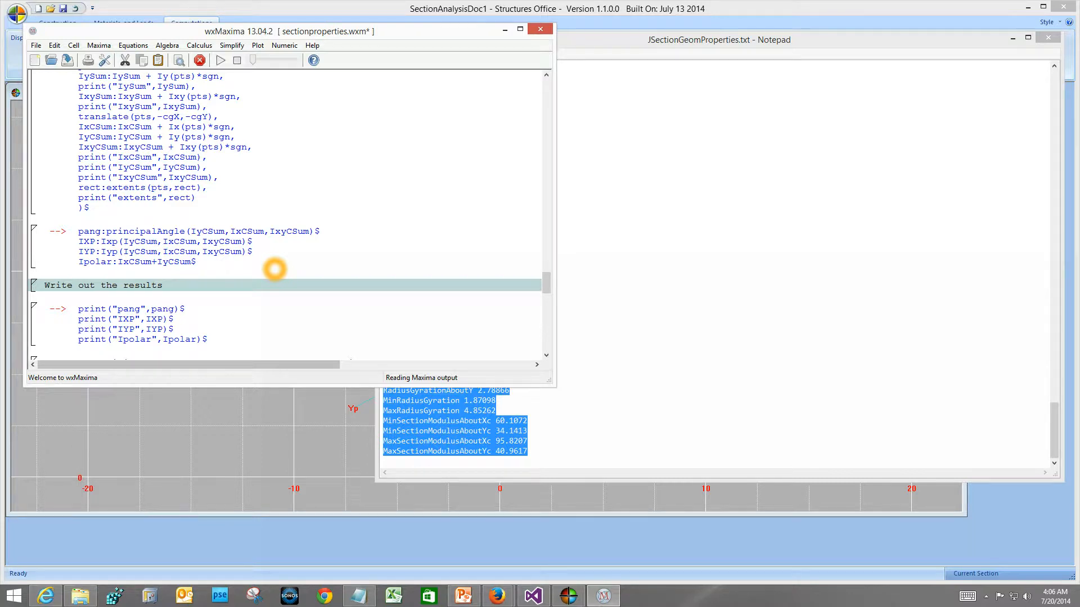
Examine the script's check function and its status checks alongside the end marker, sign and property lines in JSectionGeomProperties.txt
{"action": "left_click", "coordinate": [415, 180]}
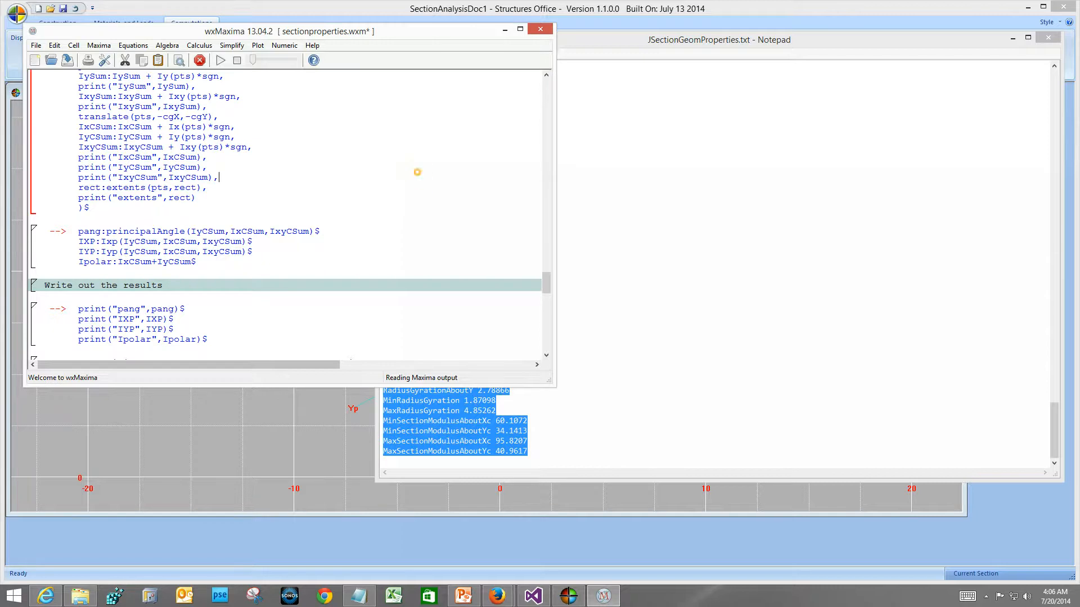
{"action": "mouse_move", "coordinate": [546, 281]}
{"action": "left_mouse_down"}
{"action": "mouse_move", "coordinate": [548, 306]}
{"action": "mouse_move", "coordinate": [552, 293]}
{"action": "left_mouse_up"}
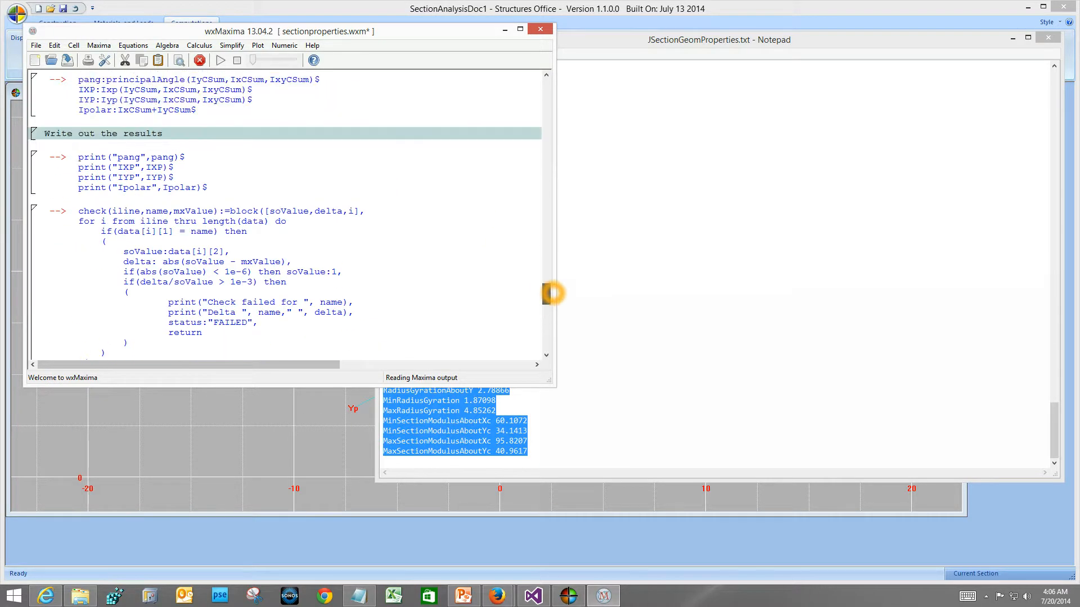
{"action": "left_click", "coordinate": [78, 211]}
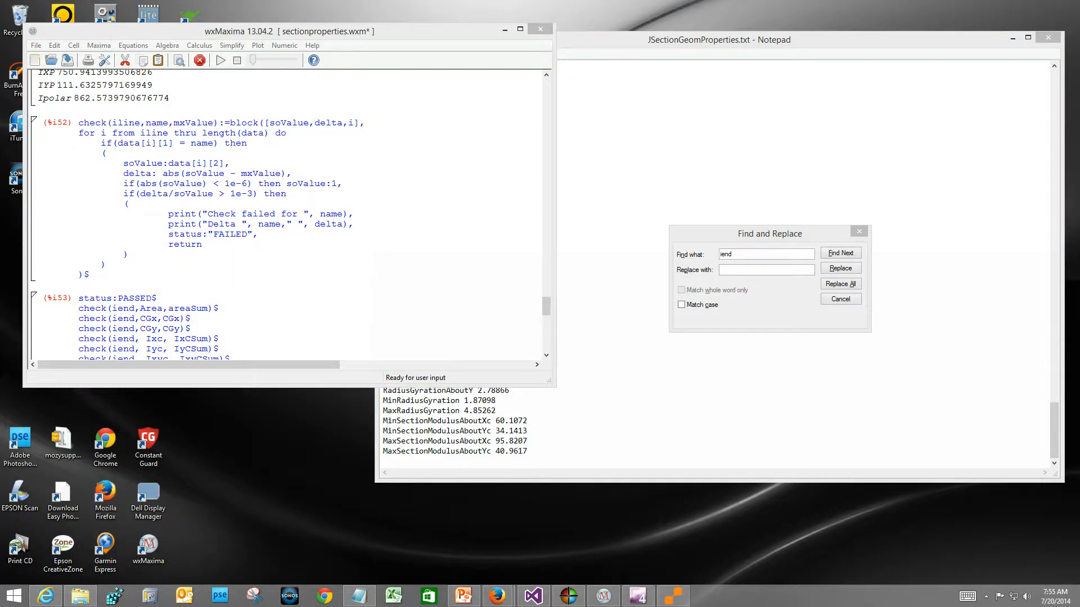
{"action": "left_click", "coordinate": [85, 118]}
{"action": "left_click", "coordinate": [591, 418]}
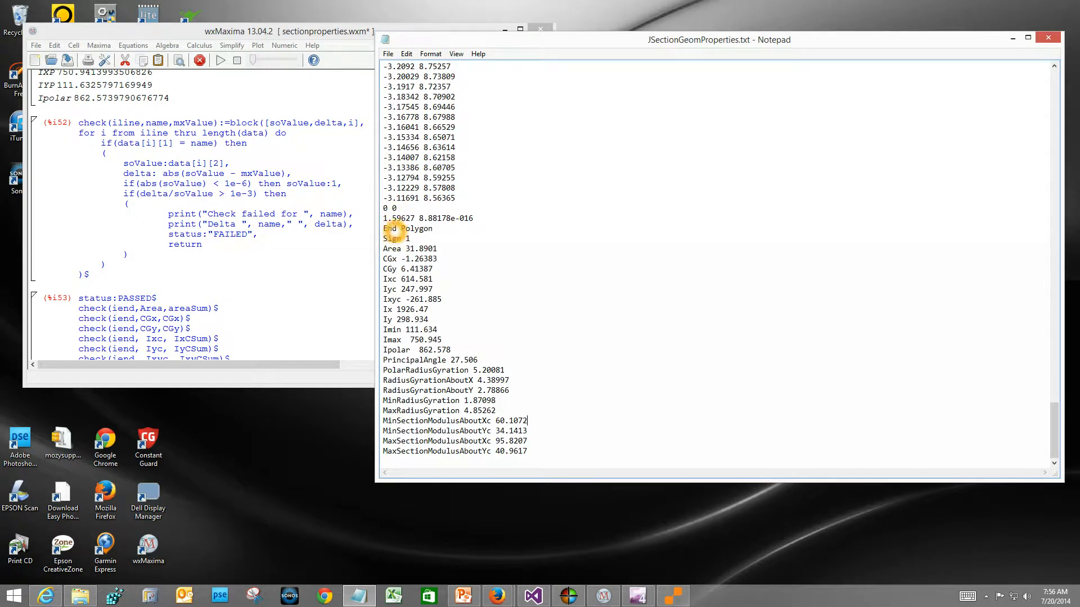
{"action": "left_click", "coordinate": [198, 221]}
{"action": "scroll", "coordinate": [198, 221], "scroll_direction": "up", "scroll_amount": 10}
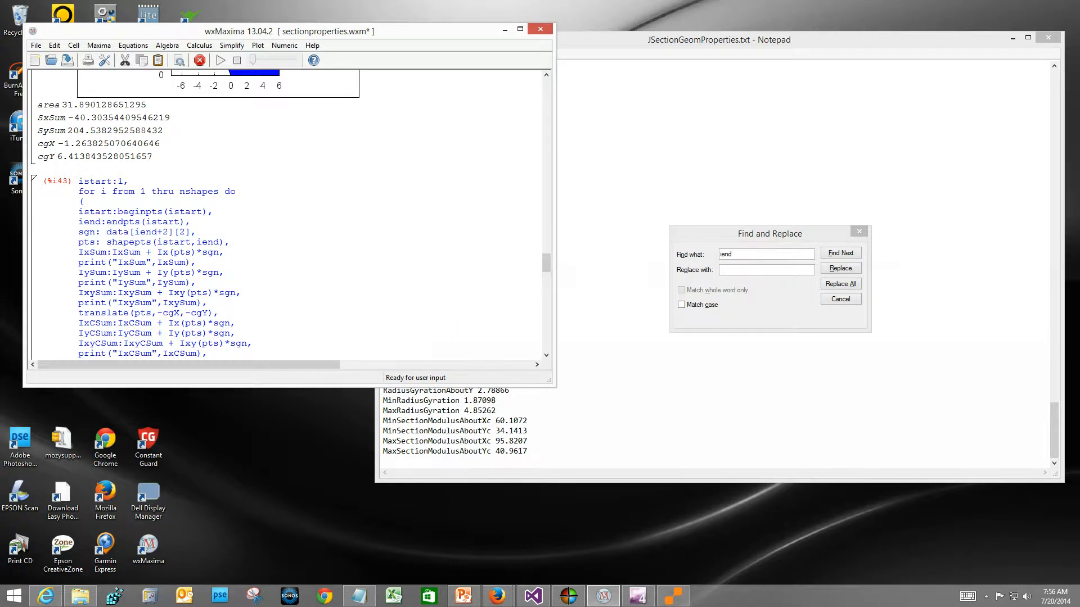
{"action": "scroll", "coordinate": [543, 259], "scroll_direction": "down", "scroll_amount": 5}
{"action": "scroll", "coordinate": [544, 258], "scroll_direction": "down", "scroll_amount": 10}
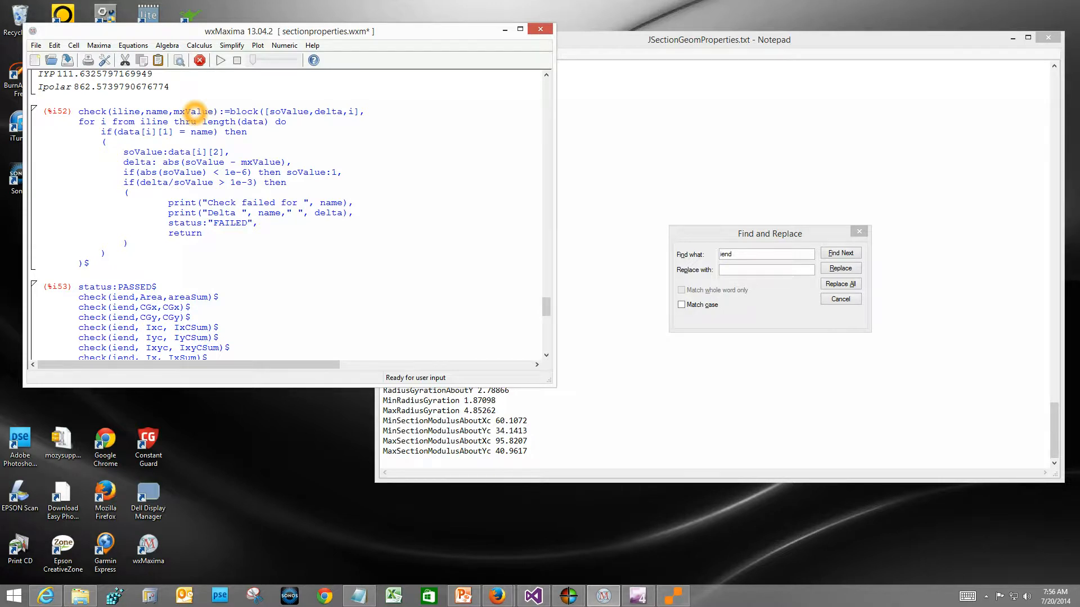
{"action": "left_click", "coordinate": [617, 298]}
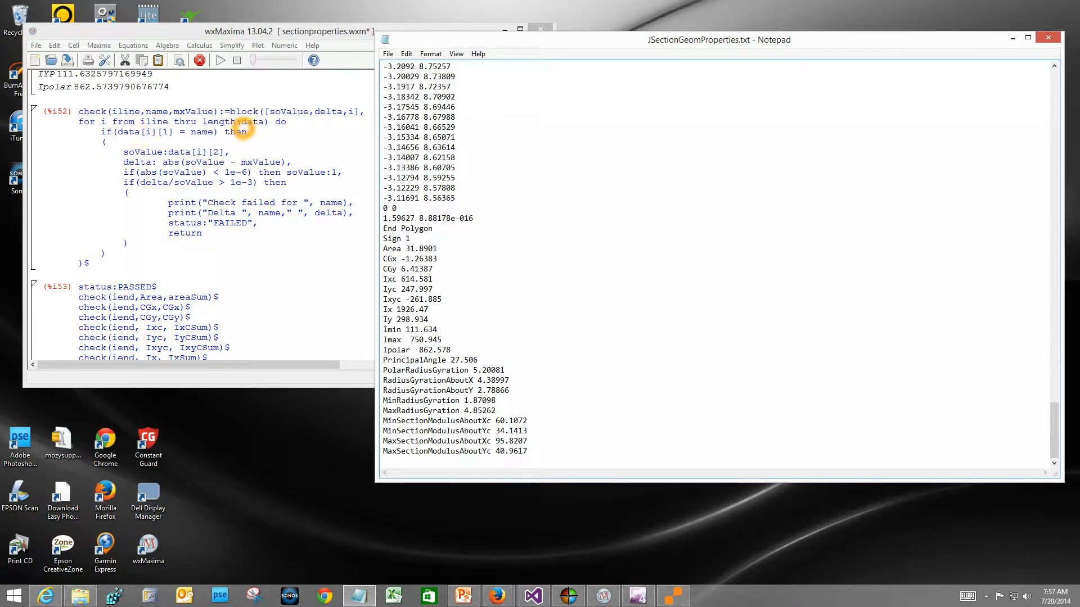
{"action": "left_click_drag", "start_coordinate": [444, 249], "coordinate": [375, 248]}
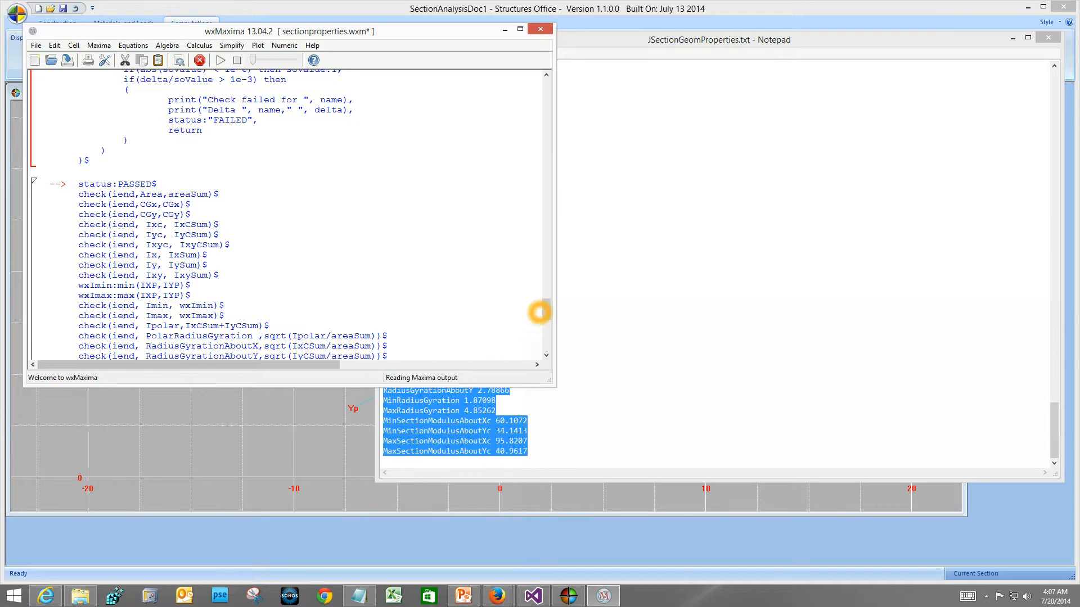
Evaluate all cells of the sectionproperties.wxm script with JSectionGeomProperties.txt as the data file
{"action": "left_click_drag", "start_coordinate": [532, 312], "coordinate": [535, 89]}
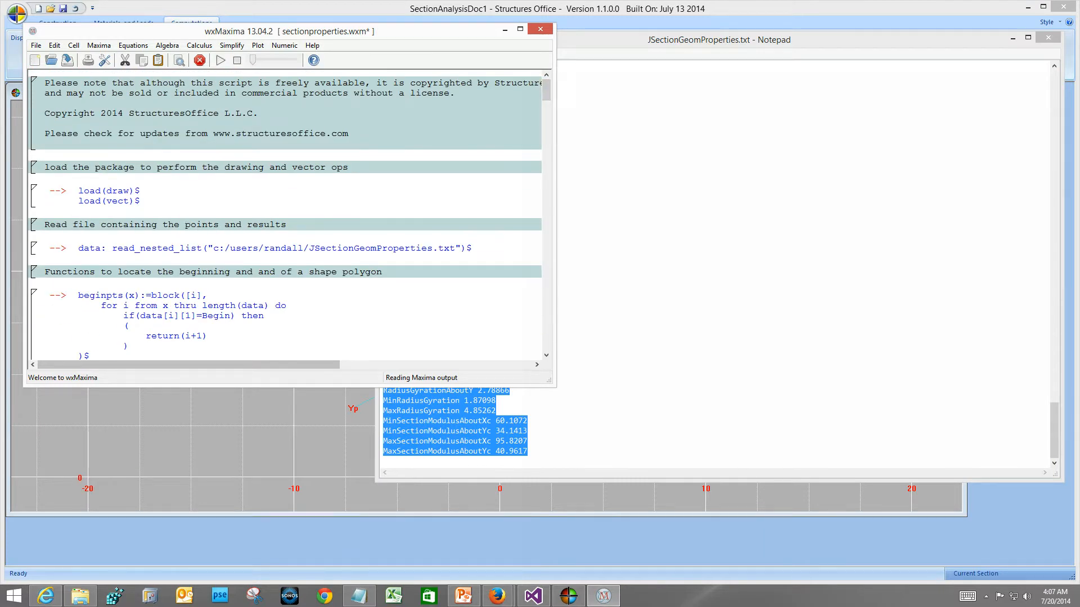
{"action": "left_click", "coordinate": [337, 248]}
{"action": "left_click", "coordinate": [73, 45]}
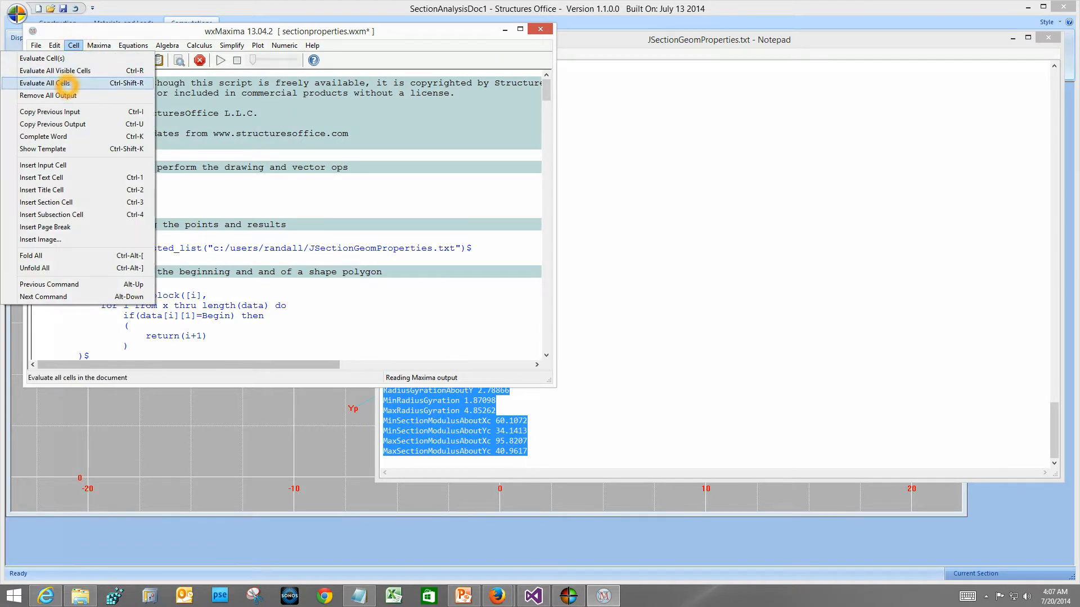
{"action": "left_click", "coordinate": [63, 83]}
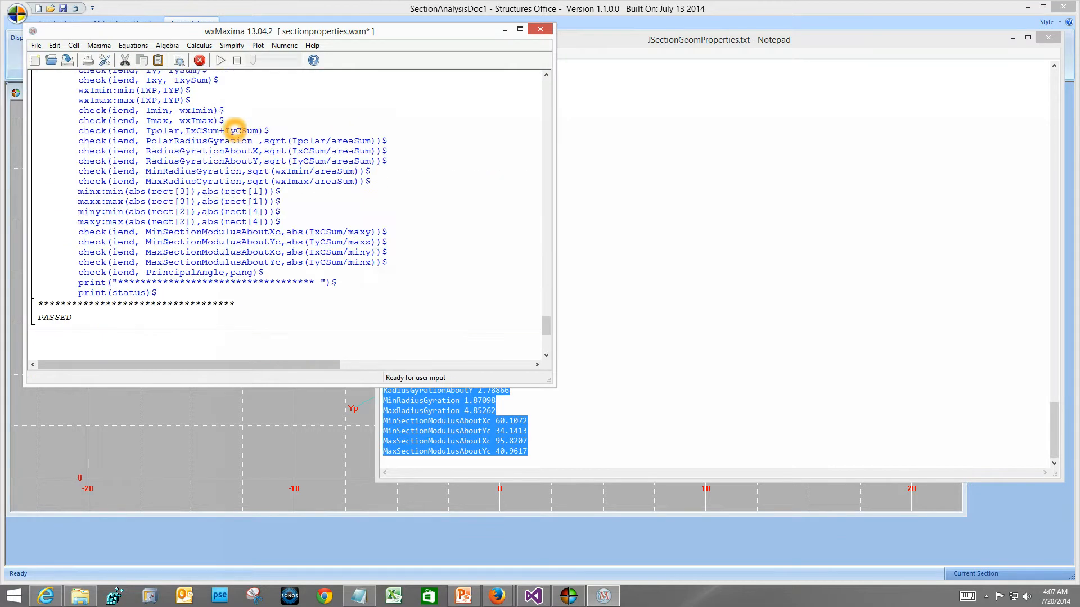
Review the evaluated script's final check status, the plotted J-section shape and the computed section properties
{"action": "left_click", "coordinate": [89, 320]}
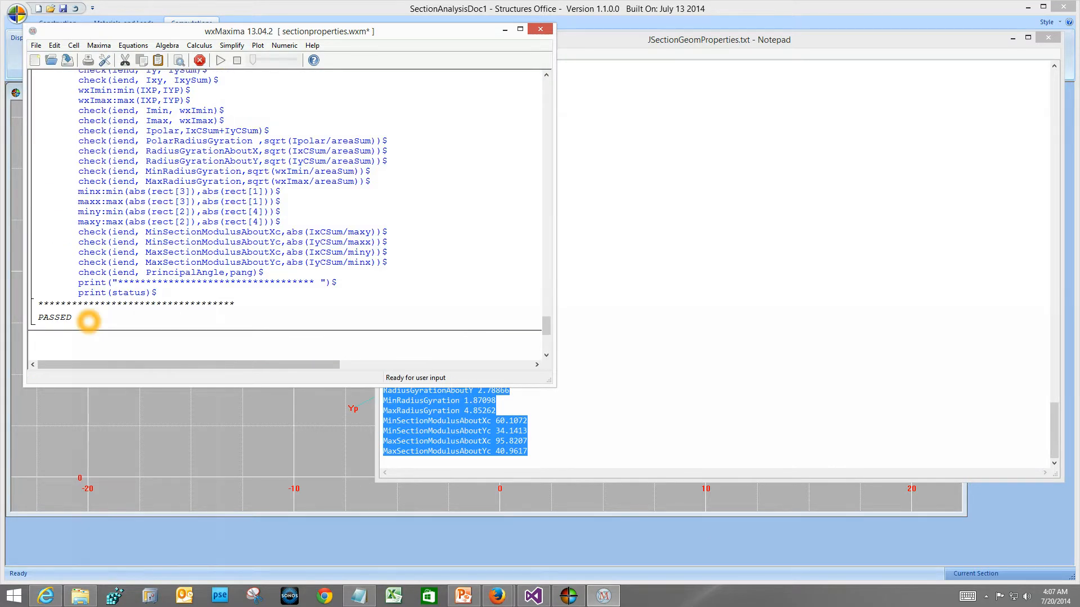
{"action": "mouse_move", "coordinate": [547, 320]}
{"action": "left_mouse_down"}
{"action": "mouse_move", "coordinate": [545, 91]}
{"action": "mouse_move", "coordinate": [546, 248]}
{"action": "left_mouse_up"}
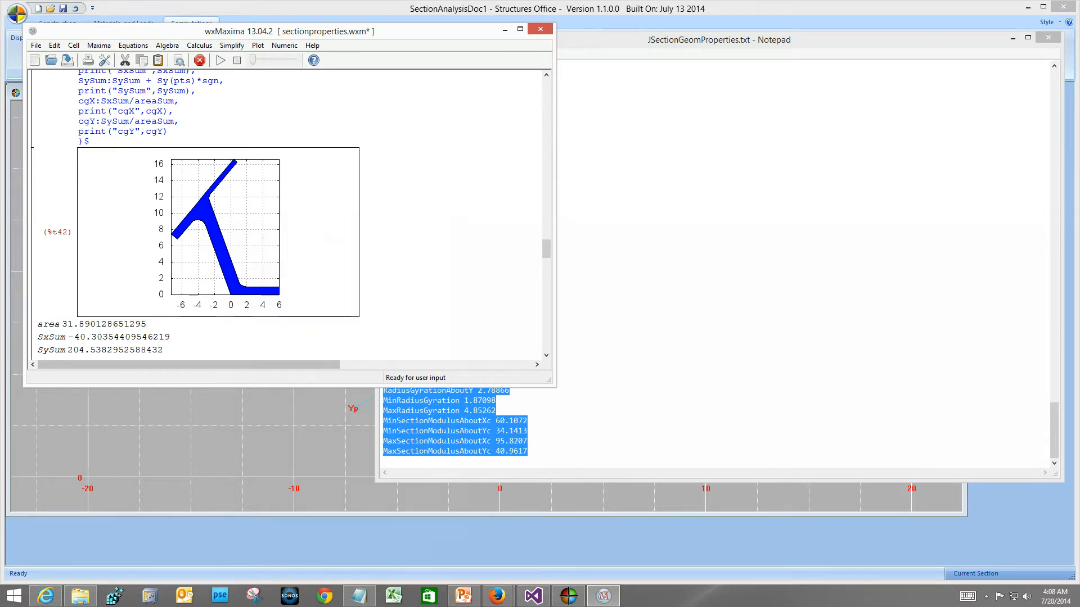
{"action": "left_click_drag", "start_coordinate": [546, 248], "coordinate": [540, 331]}
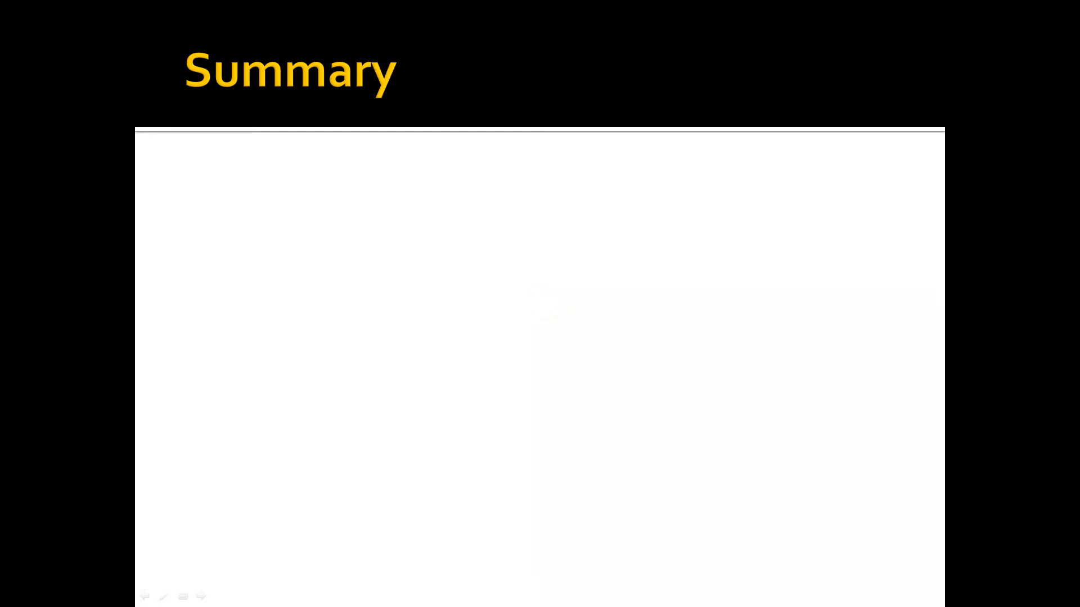
{"action": "left_click", "coordinate": [750, 336]}
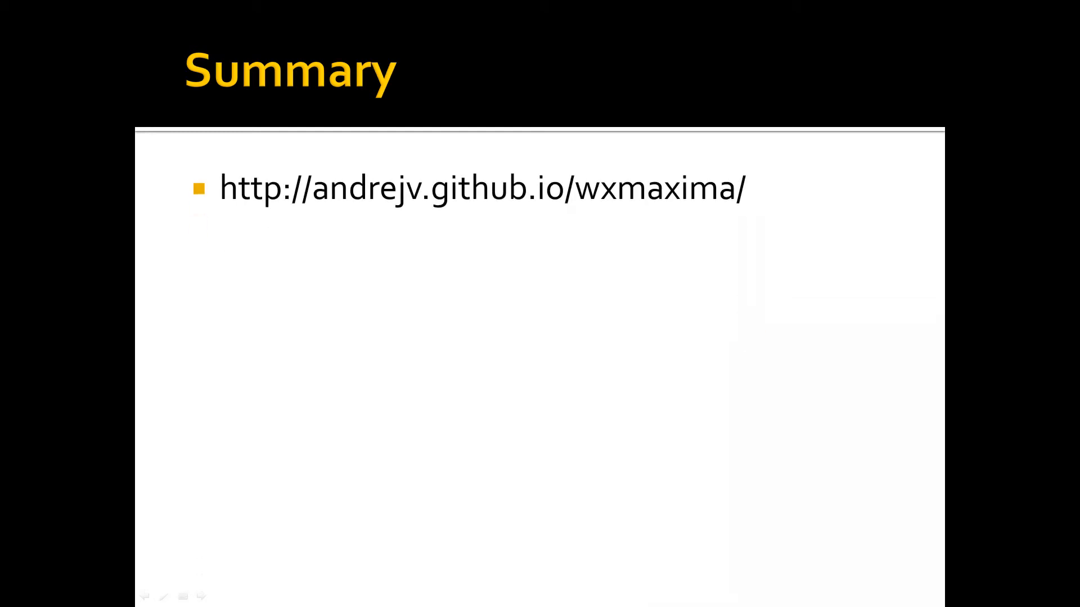